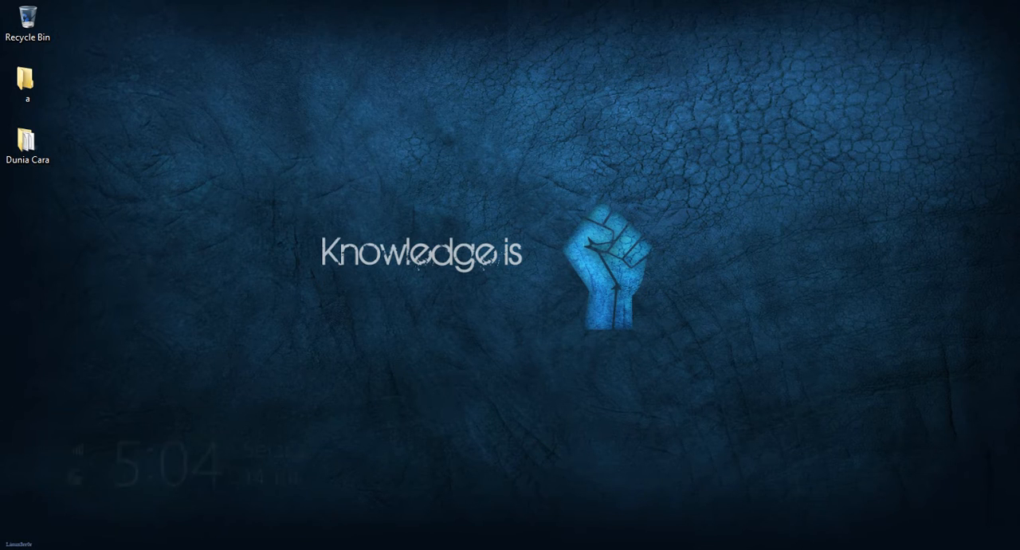
Step: Search the system for xampp and open the XAMPP Control Panel
{"action": "mouse_move", "coordinate": [997, 14]}
{"action": "left_click", "coordinate": [988, 109]}
{"action": "type", "text": "xamp"}
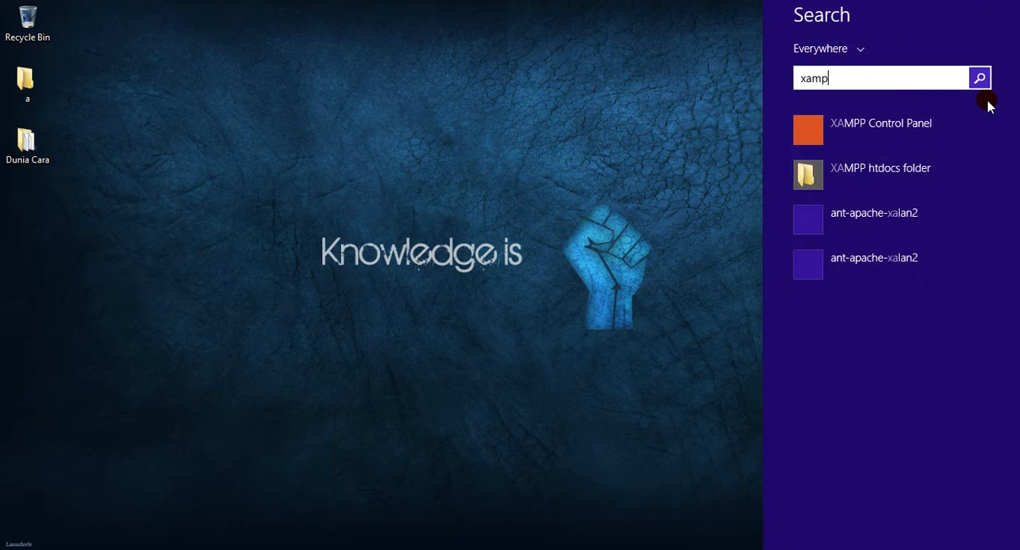
{"action": "type", "text": "p Control Panel"}
{"action": "left_click", "coordinate": [869, 132]}
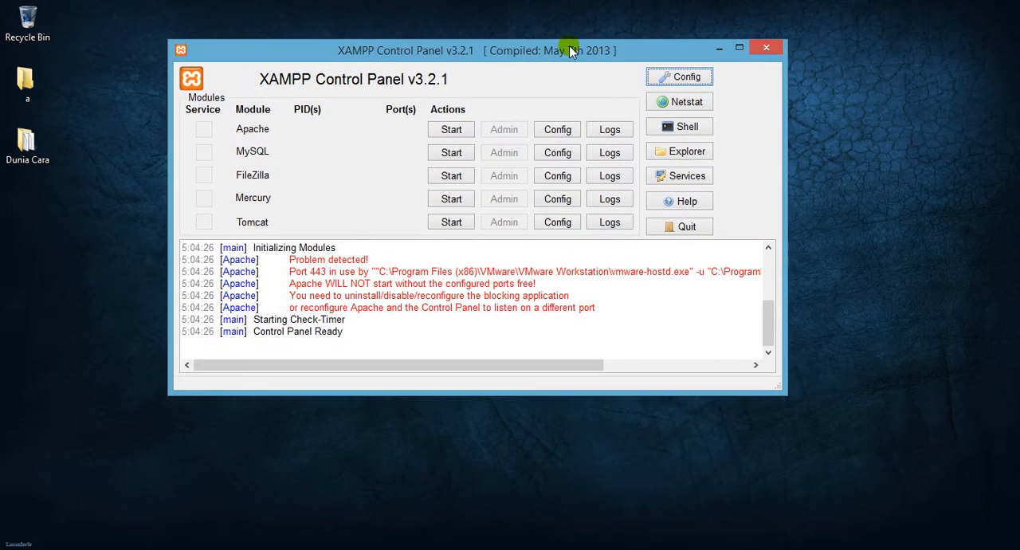
{"action": "left_click_drag", "start_coordinate": [569, 45], "coordinate": [635, 55]}
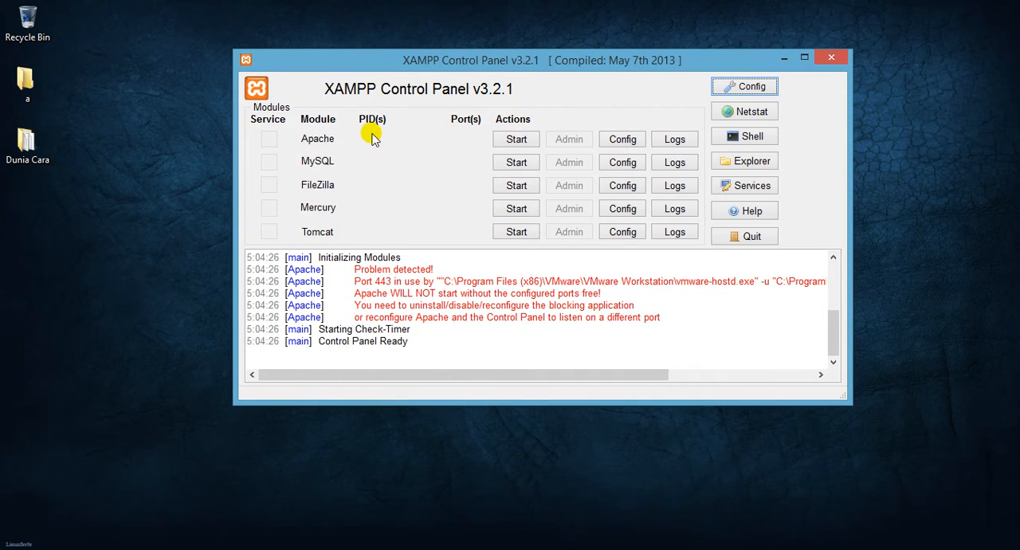
Step: Try to start the Apache module and examine its port messages in the log
{"action": "left_click", "coordinate": [516, 141]}
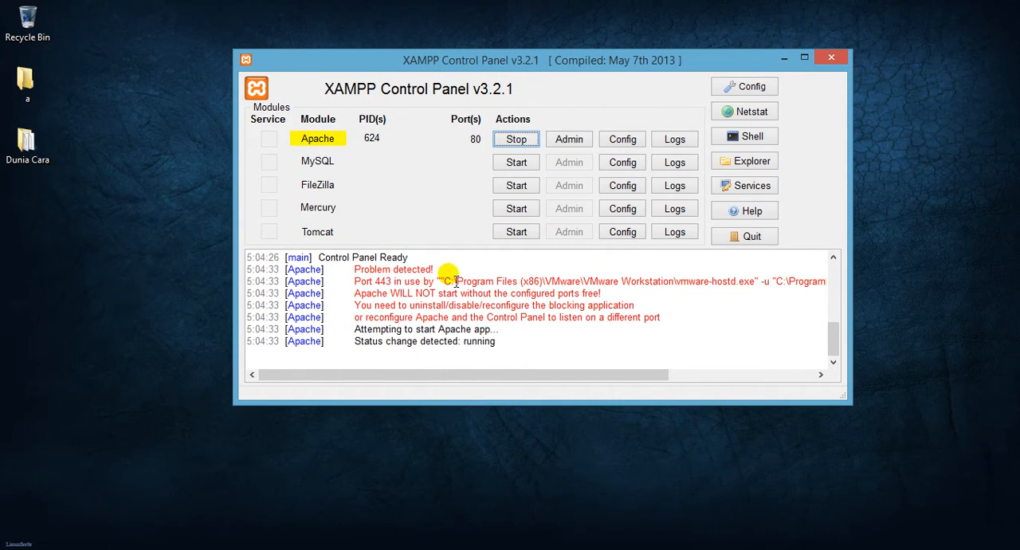
{"action": "left_click_drag", "start_coordinate": [833, 346], "coordinate": [832, 315]}
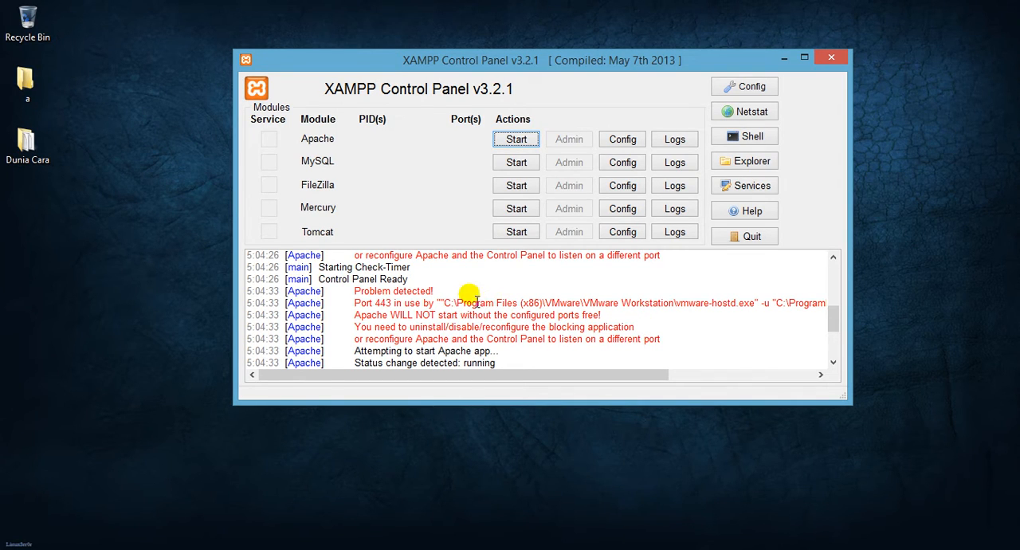
{"action": "left_click_drag", "start_coordinate": [448, 292], "coordinate": [356, 298]}
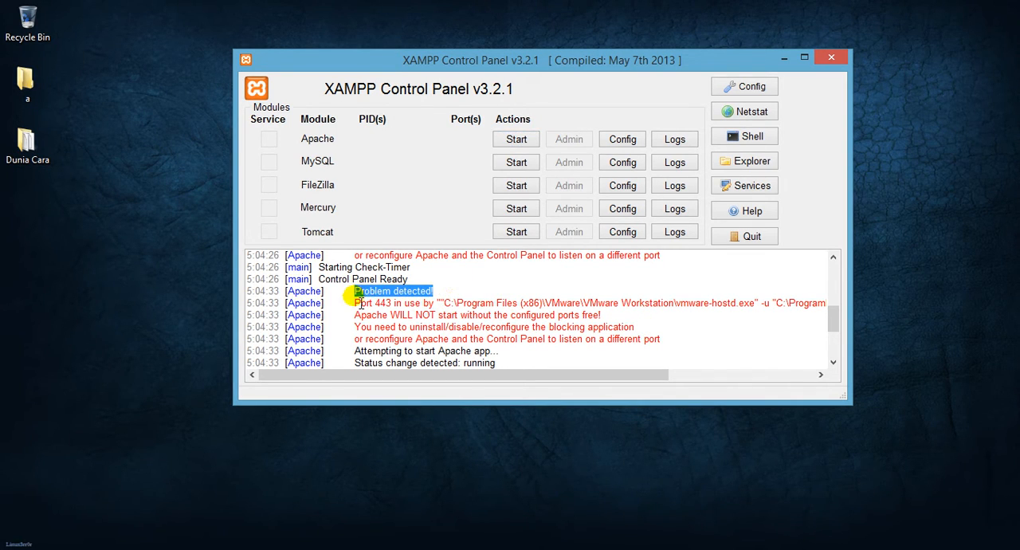
{"action": "left_click", "coordinate": [441, 282]}
{"action": "mouse_move", "coordinate": [444, 289]}
{"action": "left_mouse_down"}
{"action": "mouse_move", "coordinate": [356, 304]}
{"action": "mouse_move", "coordinate": [390, 313]}
{"action": "mouse_move", "coordinate": [451, 304]}
{"action": "left_mouse_up"}
{"action": "left_click", "coordinate": [452, 296]}
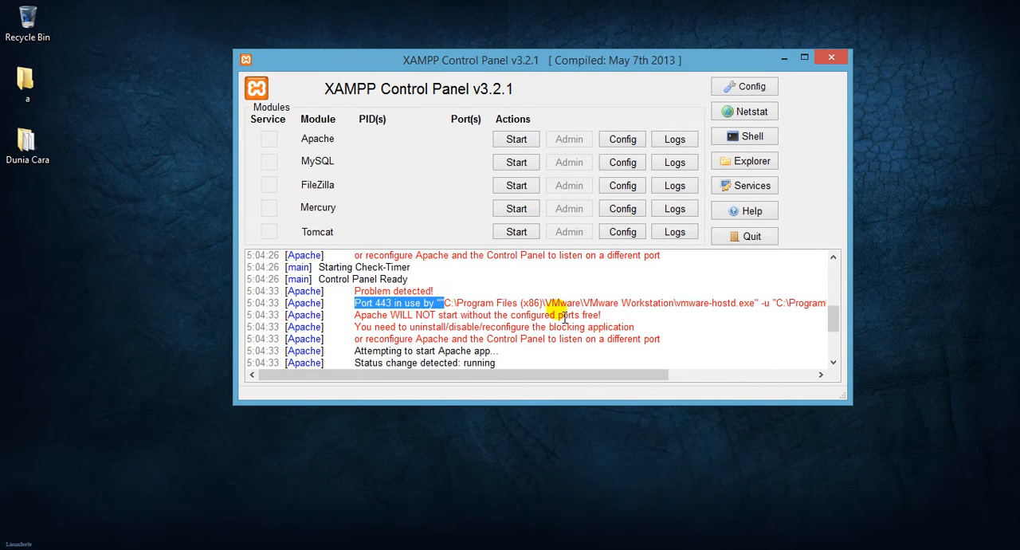
{"action": "left_click", "coordinate": [672, 319]}
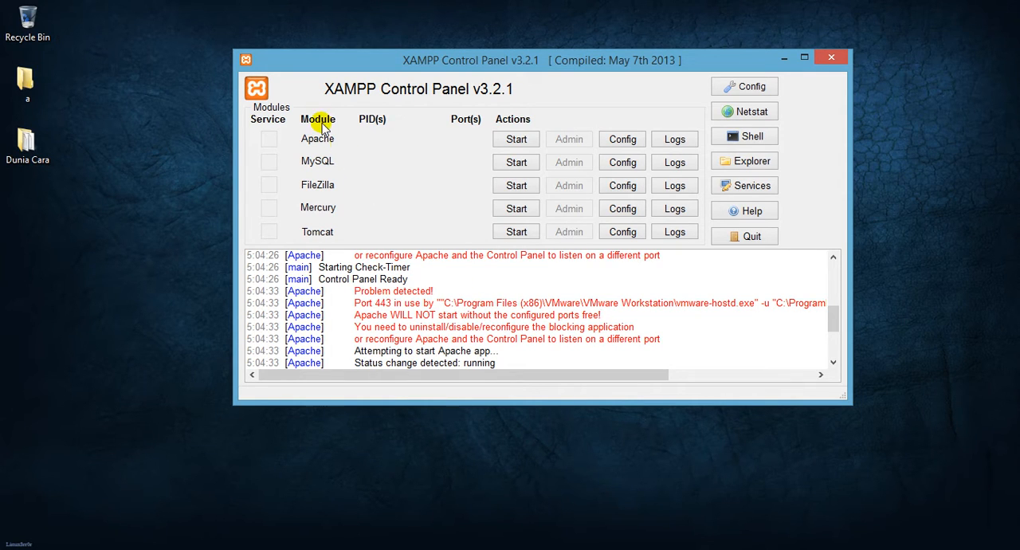
Step: Try to start Apache again and read through the newest Apache entries in the log
{"action": "left_click", "coordinate": [507, 141]}
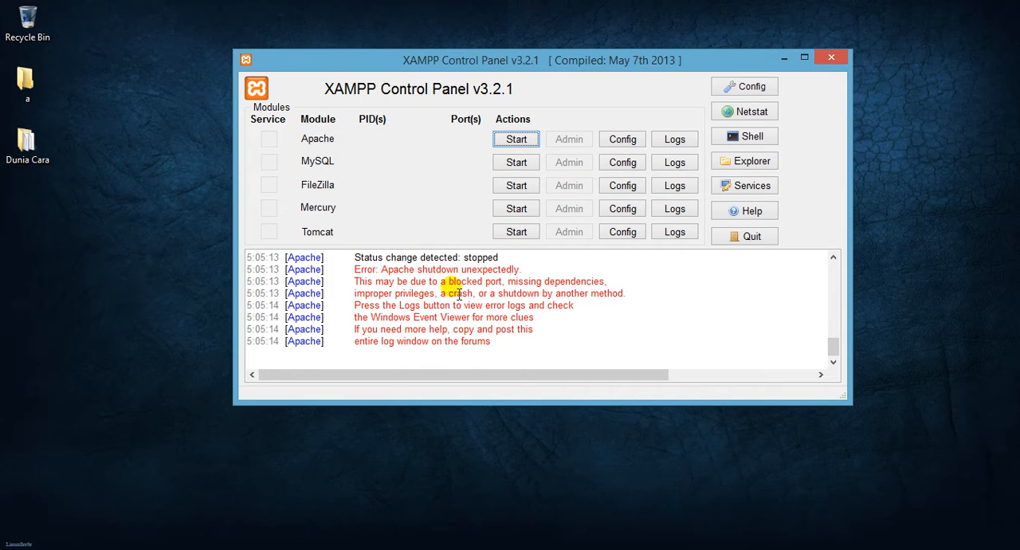
{"action": "mouse_move", "coordinate": [354, 270]}
{"action": "left_mouse_down"}
{"action": "mouse_move", "coordinate": [513, 279]}
{"action": "mouse_move", "coordinate": [375, 255]}
{"action": "mouse_move", "coordinate": [353, 285]}
{"action": "left_mouse_up"}
{"action": "left_click", "coordinate": [519, 277]}
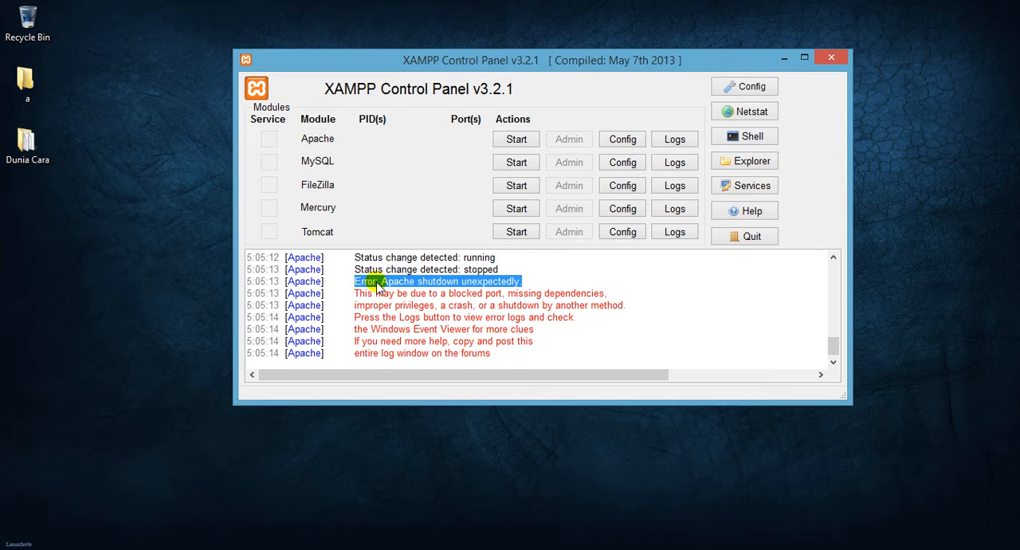
{"action": "left_click", "coordinate": [375, 282]}
{"action": "left_click", "coordinate": [412, 293]}
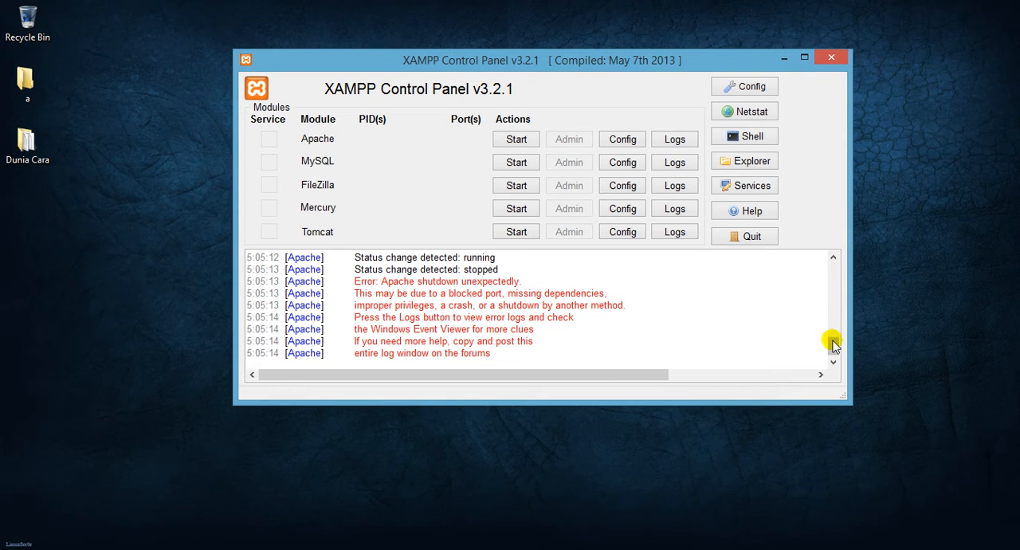
{"action": "mouse_move", "coordinate": [832, 345]}
{"action": "left_mouse_down"}
{"action": "mouse_move", "coordinate": [846, 339]}
{"action": "mouse_move", "coordinate": [836, 346]}
{"action": "left_mouse_up"}
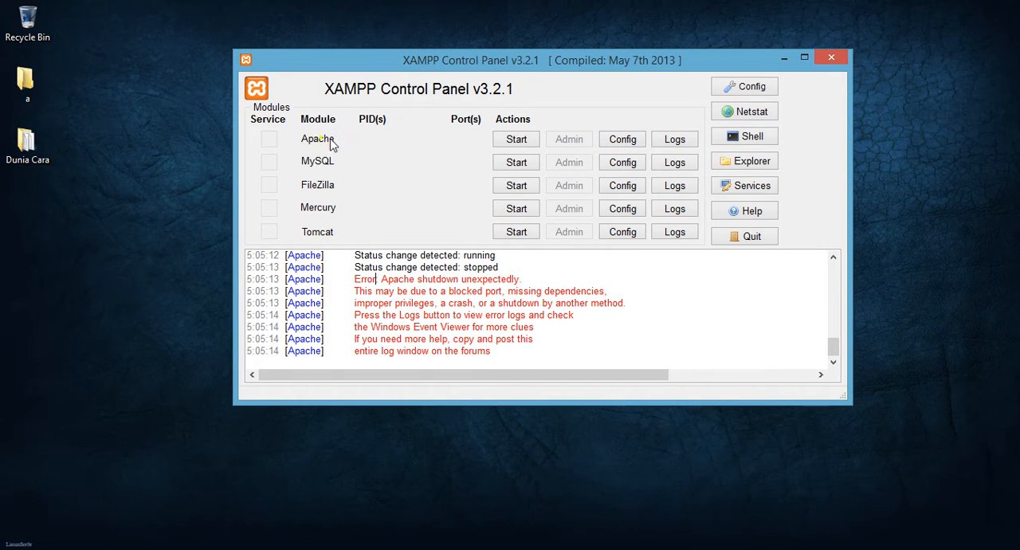
Step: Open Apache's httpd-ssl.conf configuration file for editing
{"action": "left_click", "coordinate": [611, 143]}
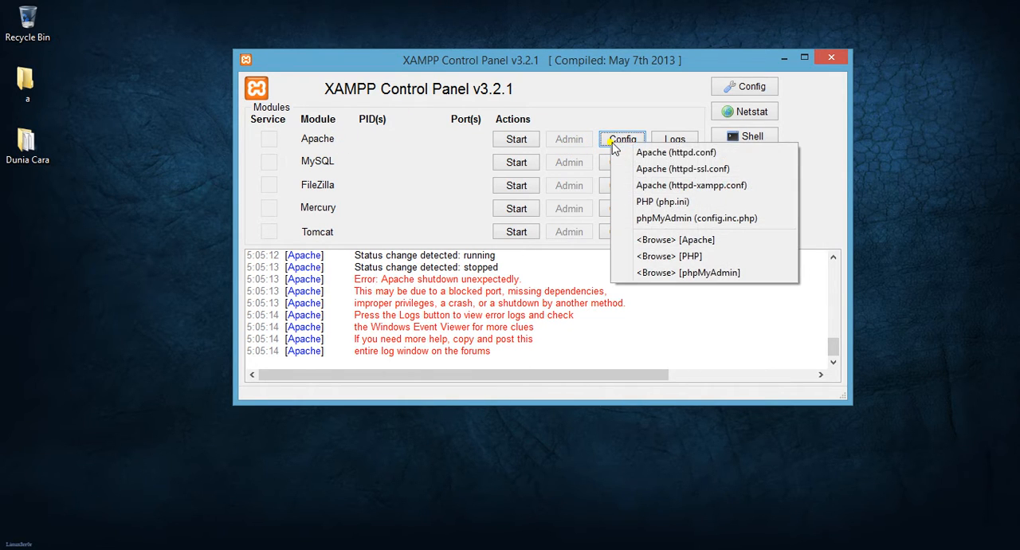
{"action": "left_click", "coordinate": [662, 171]}
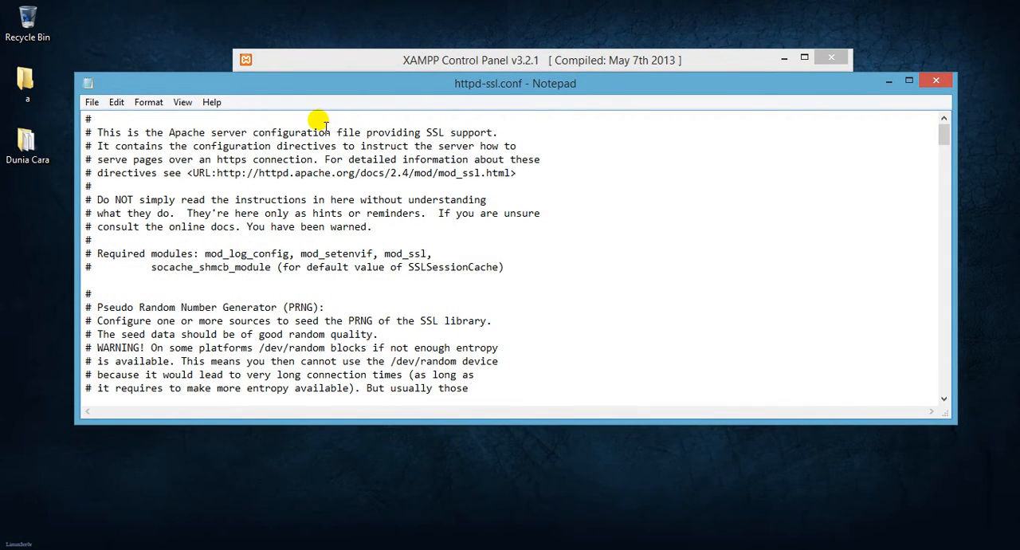
{"action": "left_click_drag", "start_coordinate": [331, 85], "coordinate": [348, 77]}
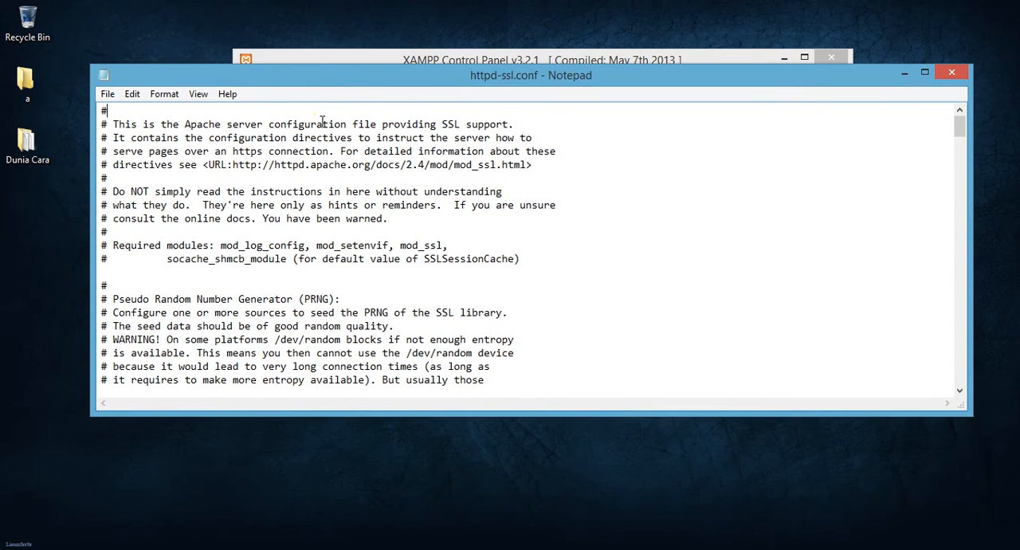
Step: Find 443 in httpd-ssl.conf and set the Listen port to 444
{"action": "key", "text": "ctrl+f"}
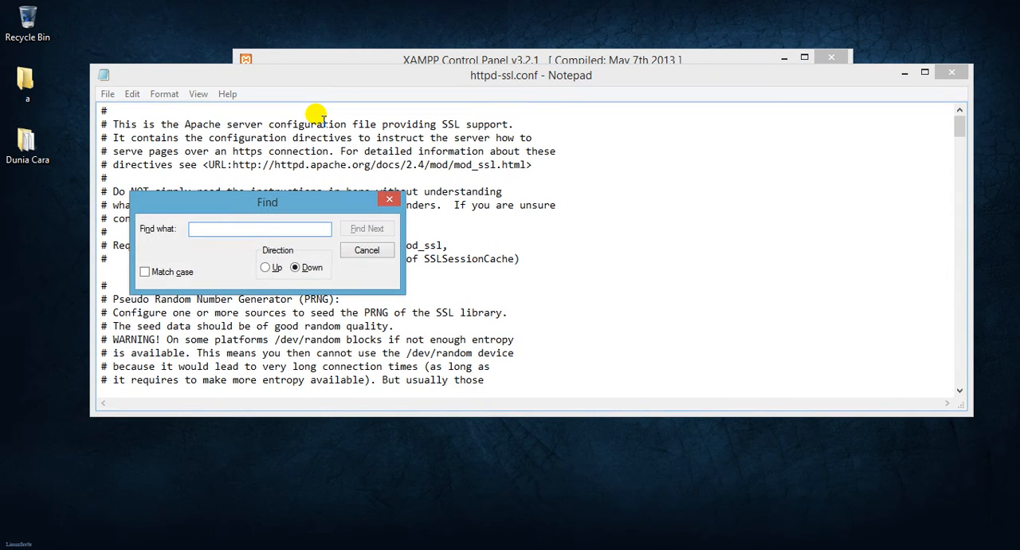
{"action": "type", "text": "443"}
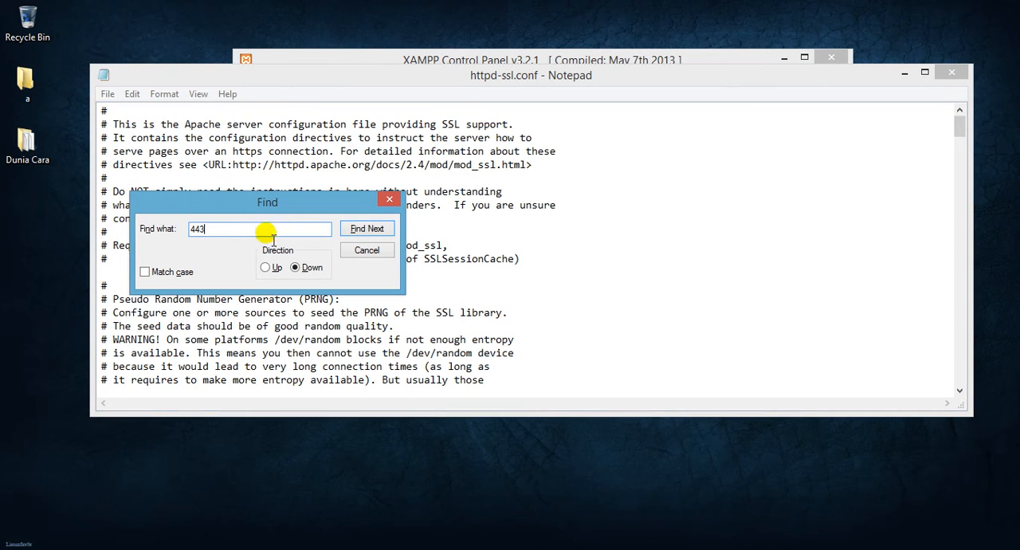
{"action": "left_click", "coordinate": [368, 229]}
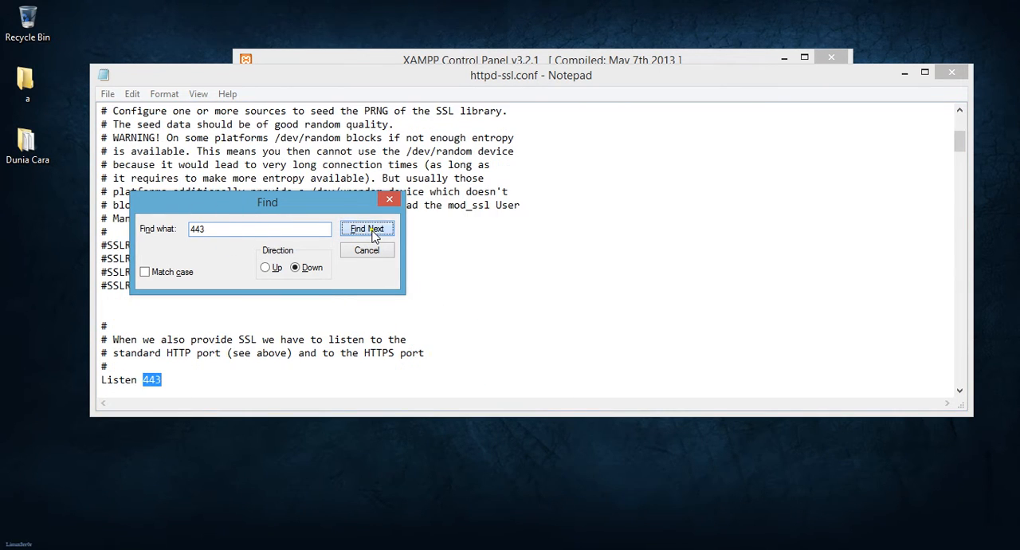
{"action": "left_click", "coordinate": [198, 382]}
{"action": "key", "text": "BackSpace"}
{"action": "type", "text": "4"}
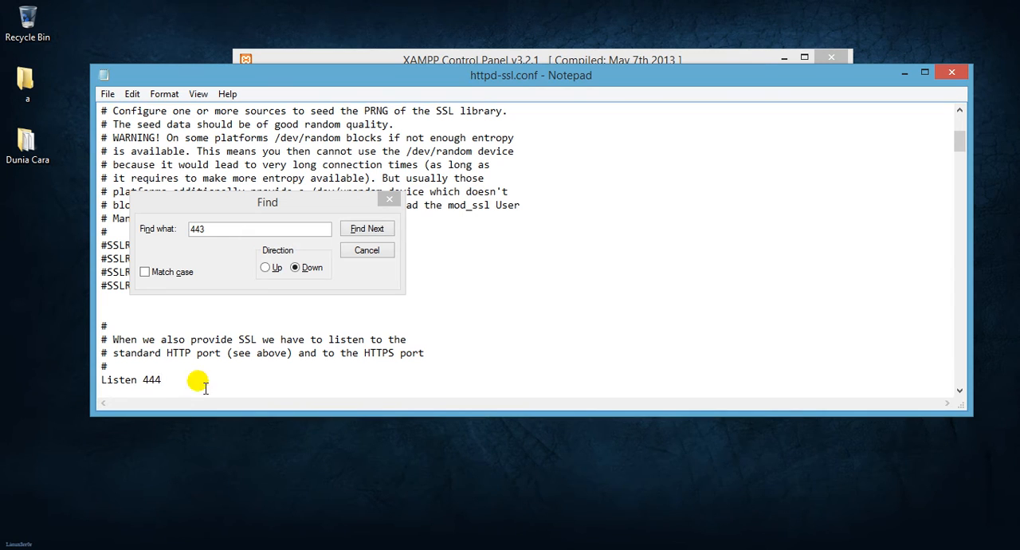
Step: Find the next 443 and set the port of the _default_ VirtualHost to 444
{"action": "left_click", "coordinate": [368, 231]}
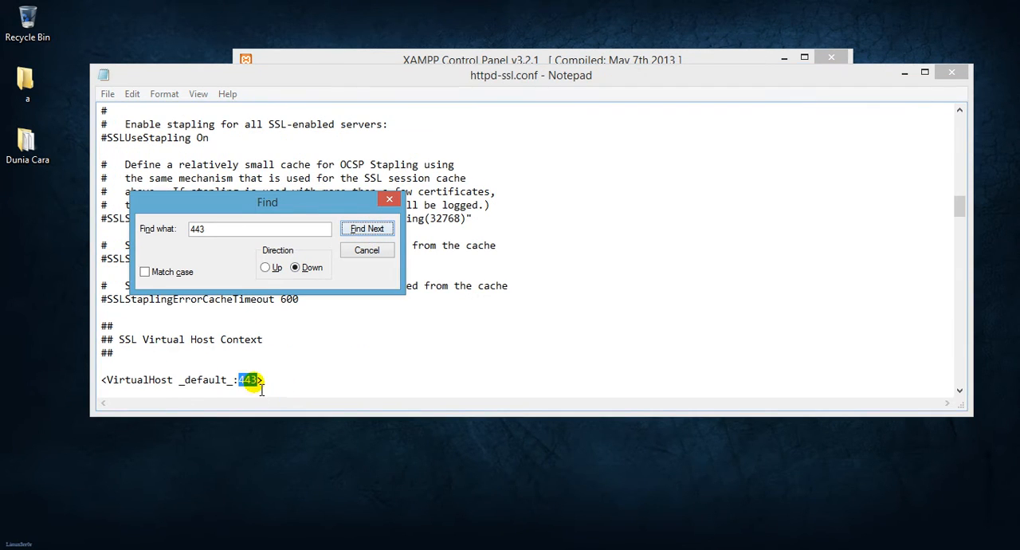
{"action": "left_click", "coordinate": [255, 381]}
{"action": "key", "text": "BackSpace"}
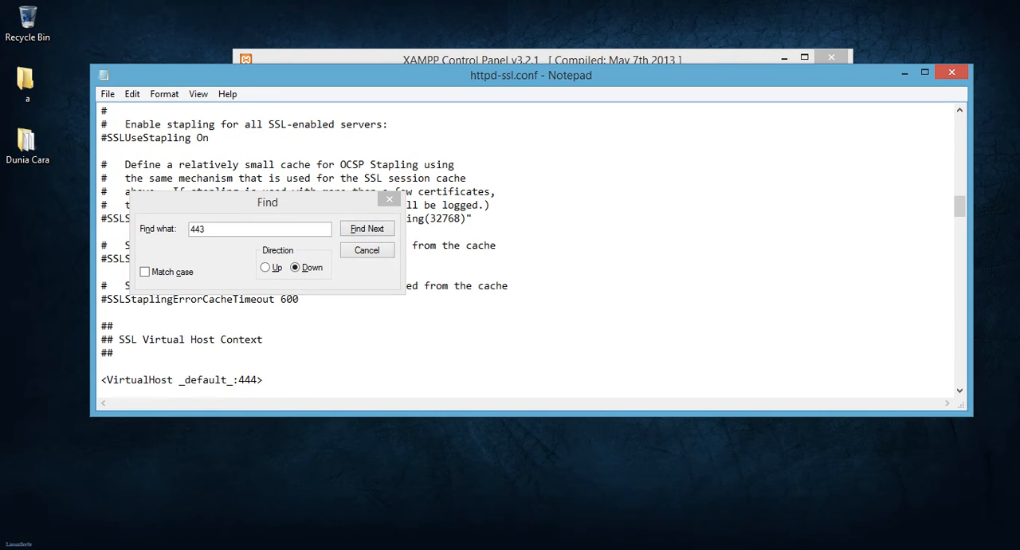
{"action": "double_click", "coordinate": [257, 381]}
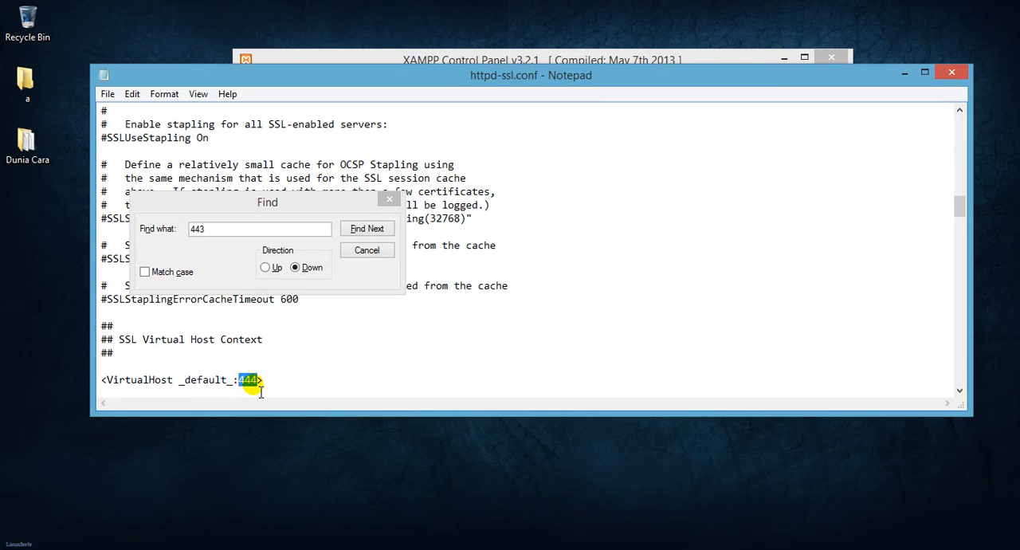
{"action": "left_click", "coordinate": [366, 231]}
{"action": "left_click", "coordinate": [296, 381]}
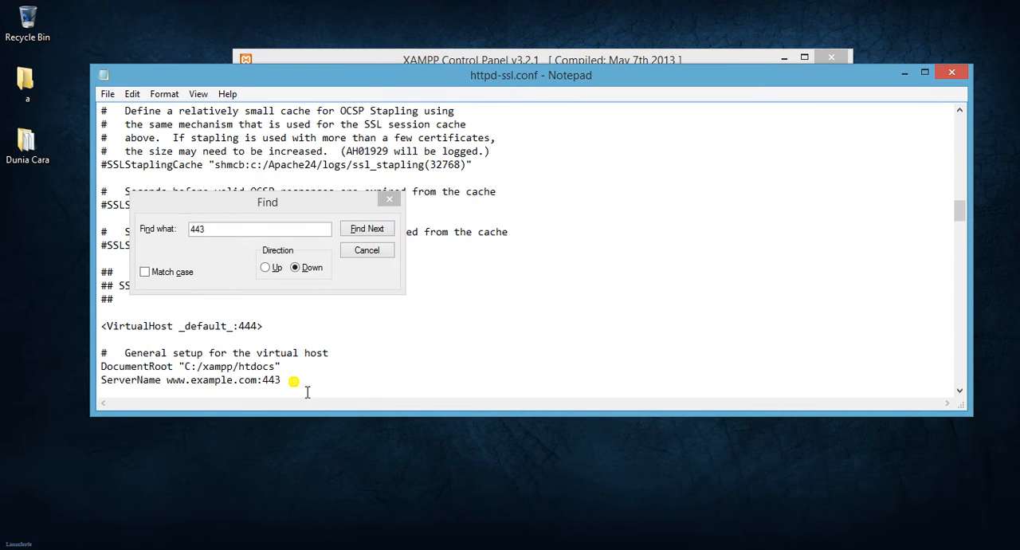
{"action": "key", "text": "BackSpace"}
{"action": "type", "text": "4"}
{"action": "left_click", "coordinate": [389, 199]}
{"action": "left_click", "coordinate": [451, 236]}
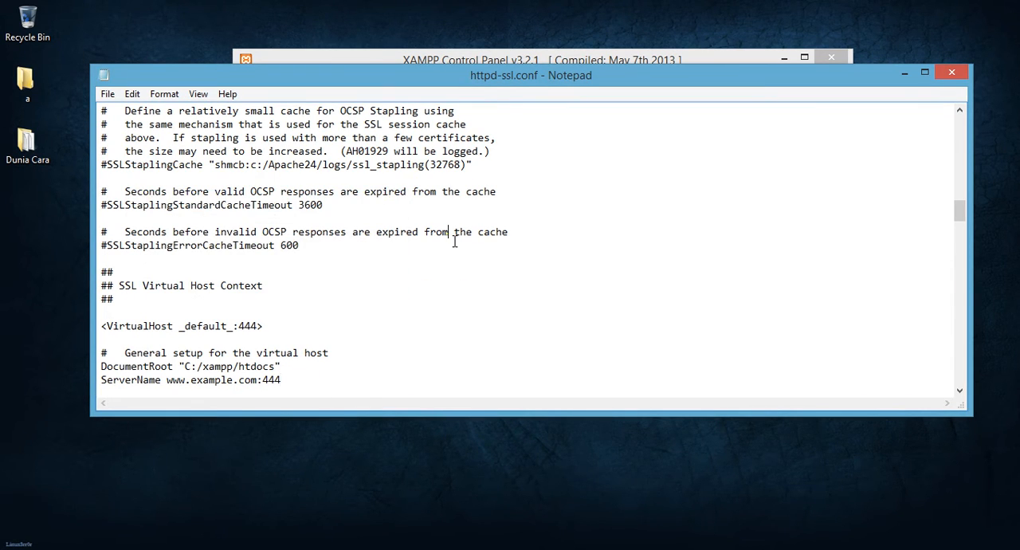
Step: Close httpd-ssl.conf with its changes saved and start the Apache module
{"action": "left_click", "coordinate": [952, 72]}
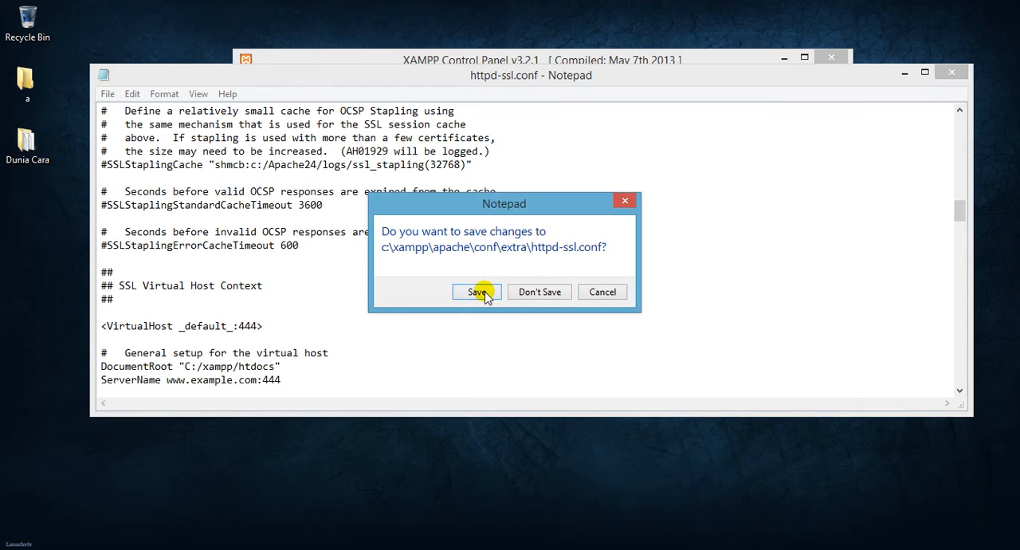
{"action": "left_click", "coordinate": [480, 292]}
{"action": "left_click", "coordinate": [570, 349]}
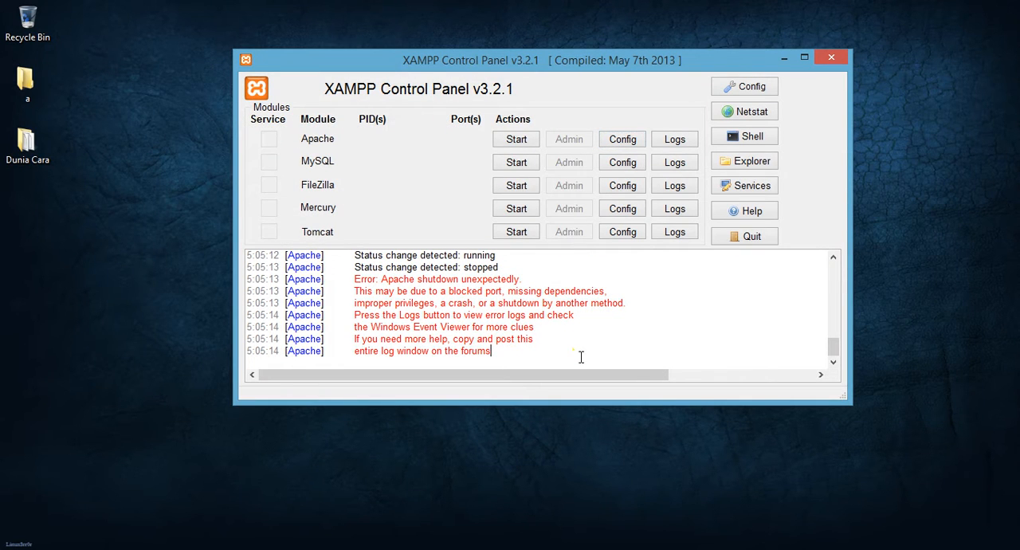
{"action": "left_click", "coordinate": [516, 146]}
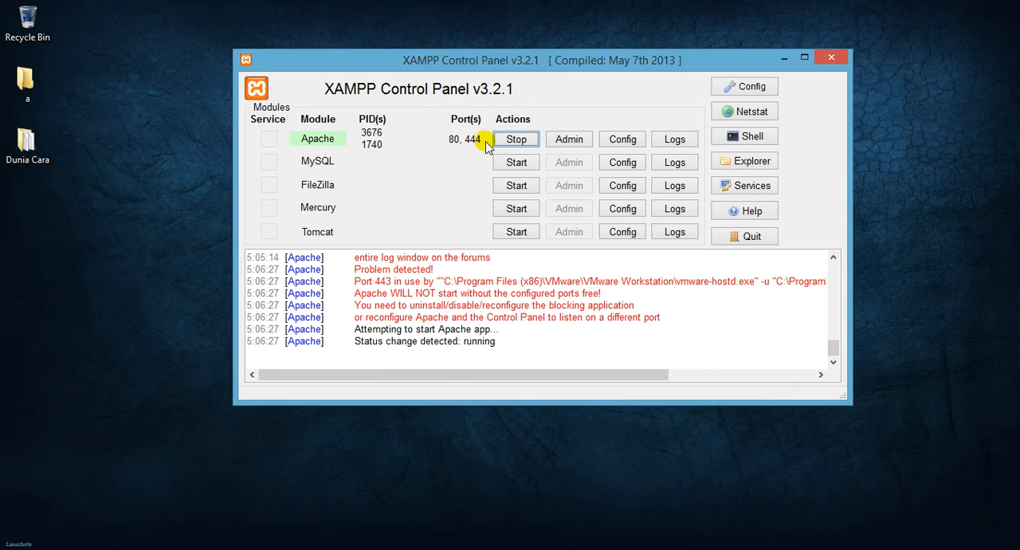
Step: Reopen Apache's httpd-ssl.conf and check it for any remaining 443
{"action": "left_click", "coordinate": [631, 138]}
{"action": "left_click", "coordinate": [658, 164]}
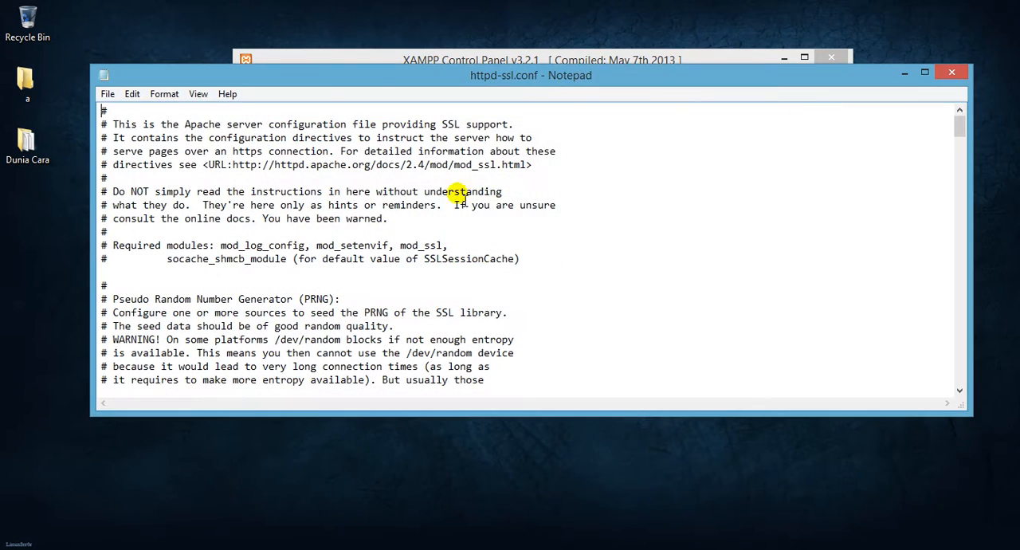
{"action": "key", "text": "ctrl+f"}
{"action": "type", "text": "443"}
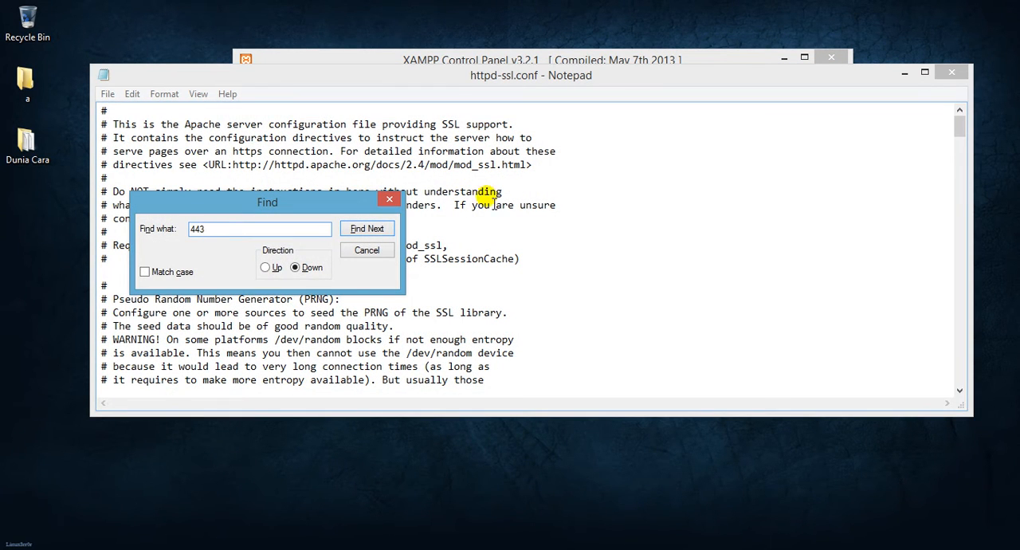
{"action": "left_click", "coordinate": [362, 229]}
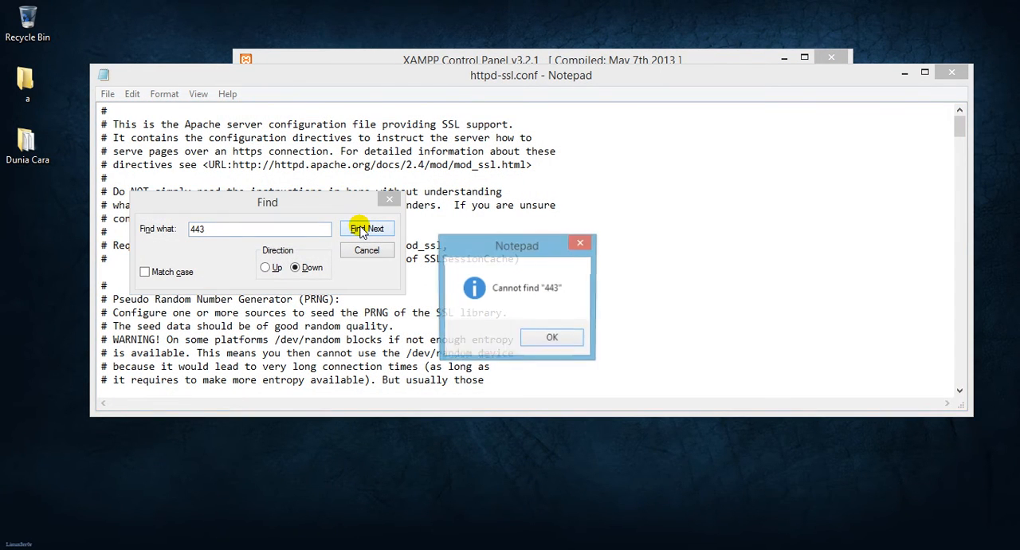
{"action": "left_click", "coordinate": [580, 242]}
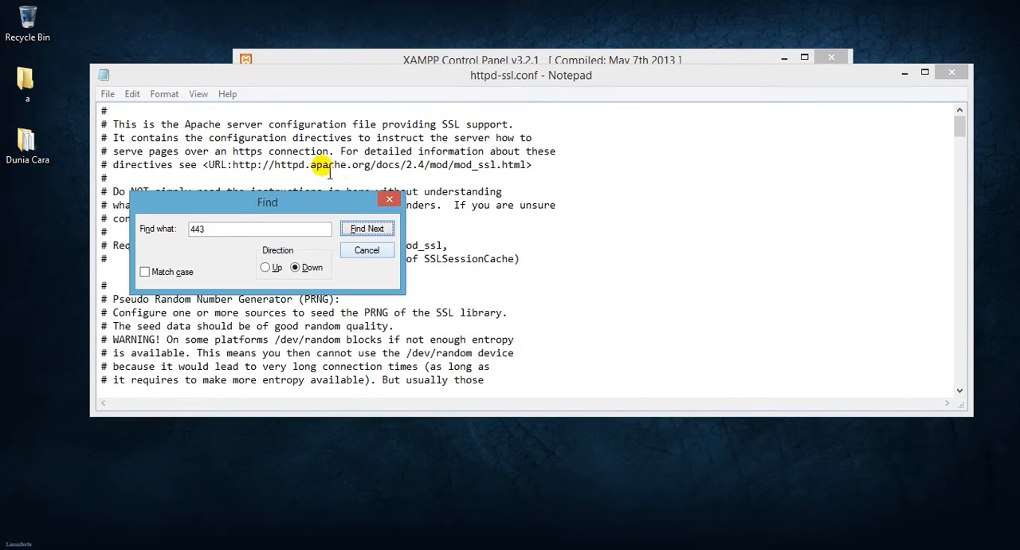
{"action": "left_click", "coordinate": [389, 198]}
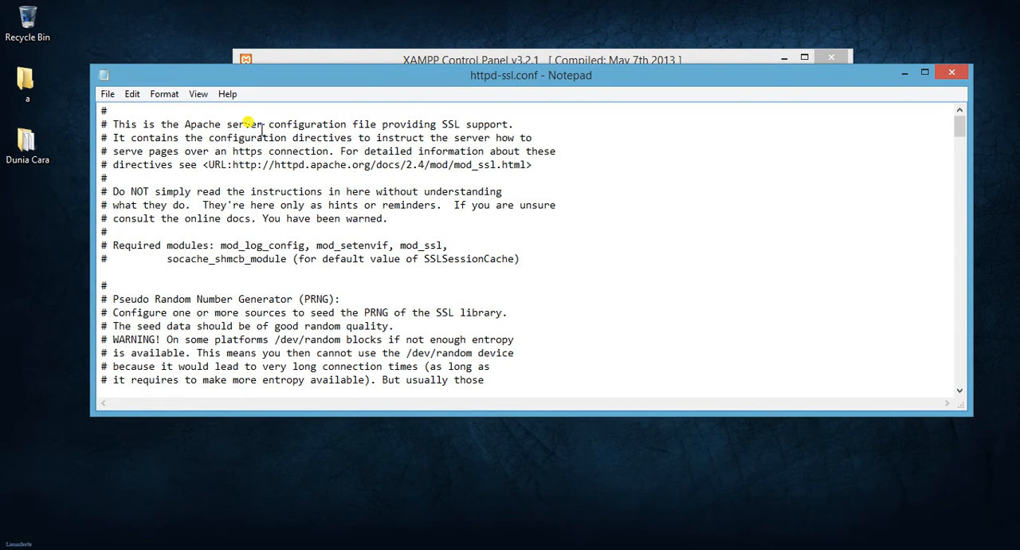
Step: Search httpd-ssl.conf once more for 443 and close the file
{"action": "key", "text": "ctrl+f"}
{"action": "type", "text": "443"}
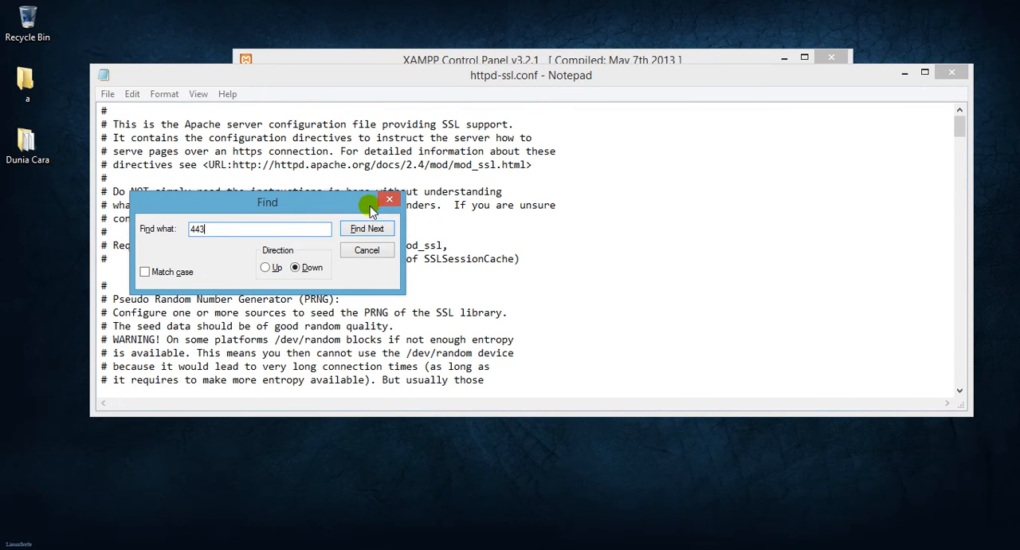
{"action": "left_click", "coordinate": [366, 229]}
{"action": "left_click", "coordinate": [581, 243]}
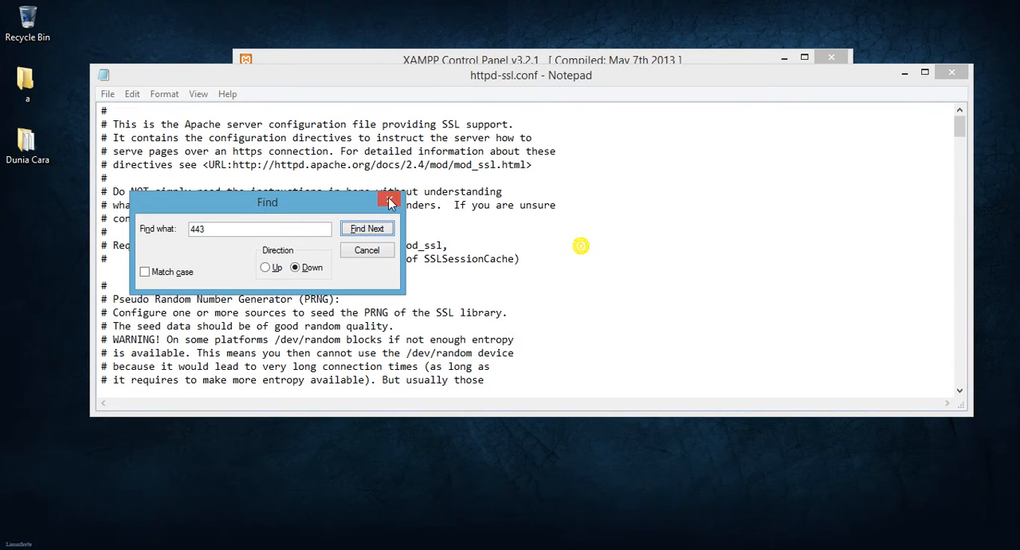
{"action": "key", "text": "Escape"}
{"action": "left_click", "coordinate": [954, 67]}
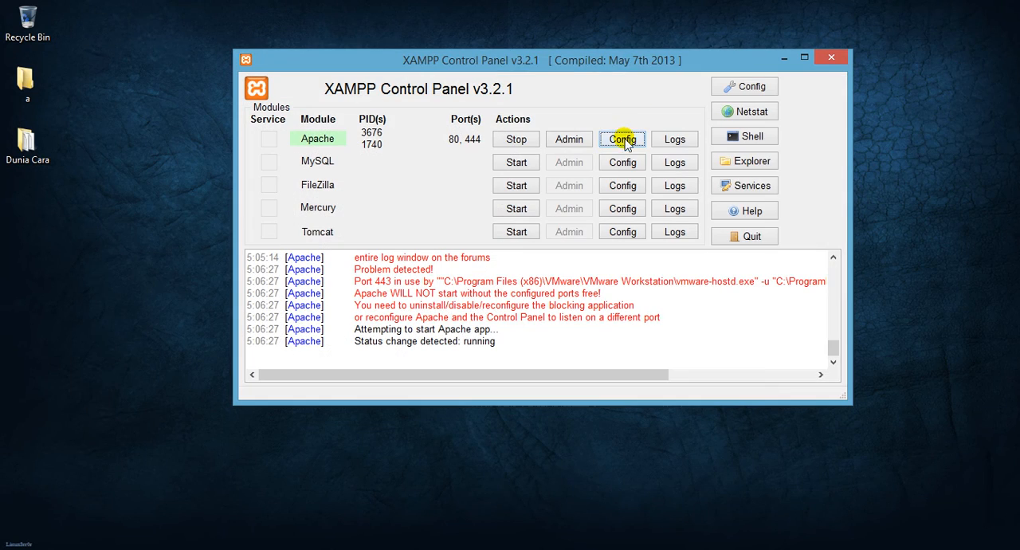
Step: Reopen Apache's httpd-ssl.conf, find 444, and set the Listen port back to 443
{"action": "left_click", "coordinate": [640, 142]}
{"action": "left_click", "coordinate": [676, 165]}
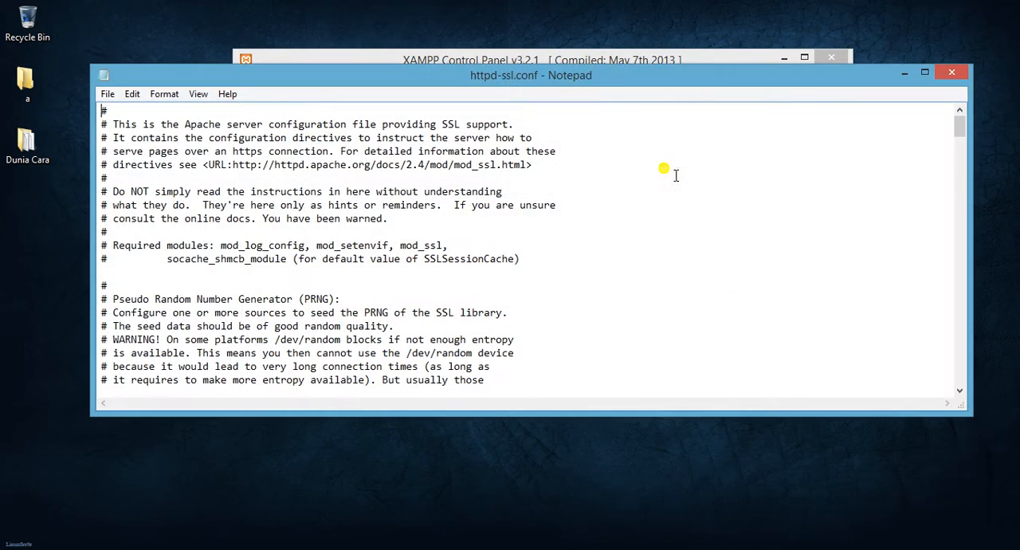
{"action": "key", "text": "ctrl+f"}
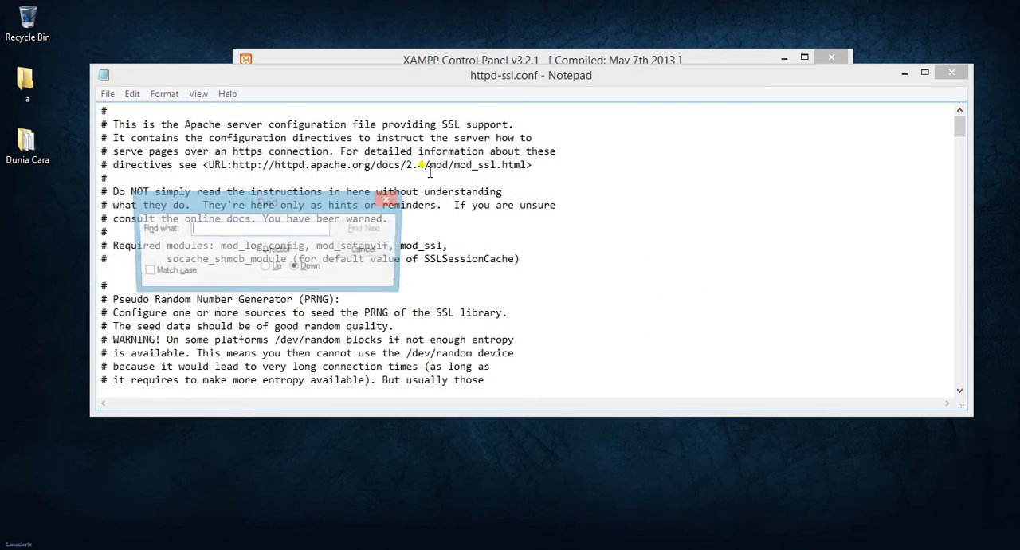
{"action": "type", "text": "344"}
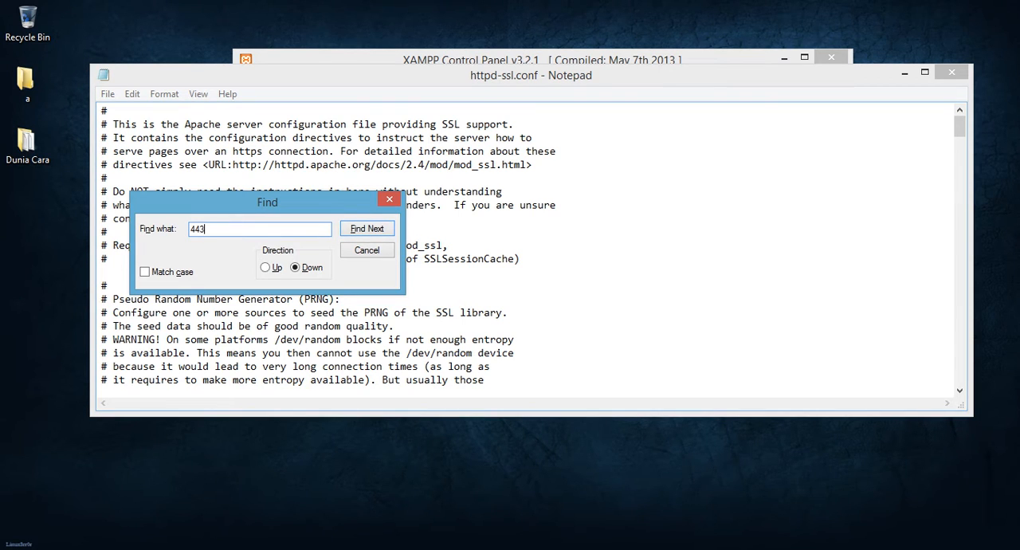
{"action": "key", "text": "Return"}
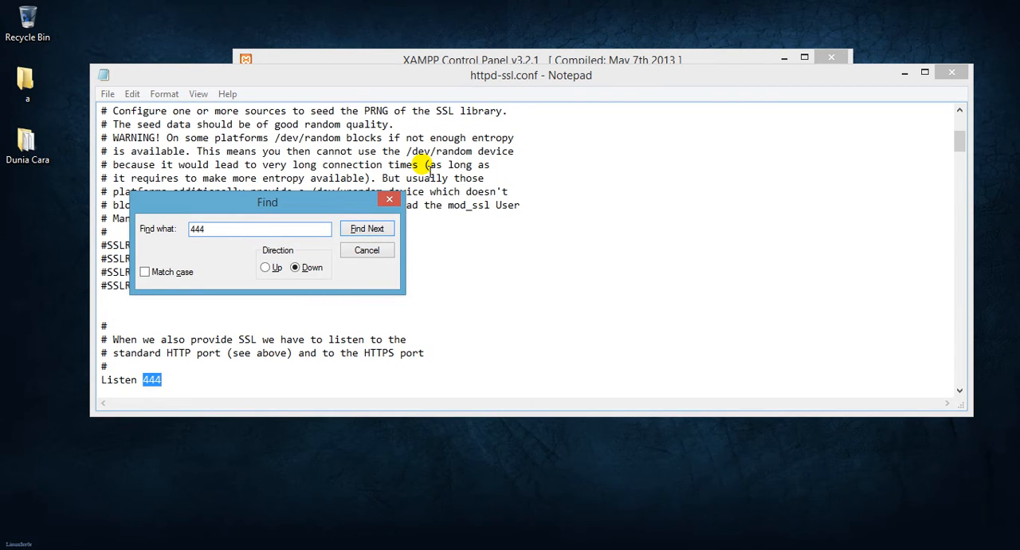
{"action": "left_click", "coordinate": [185, 380]}
{"action": "key", "text": "BackSpace"}
{"action": "type", "text": "3"}
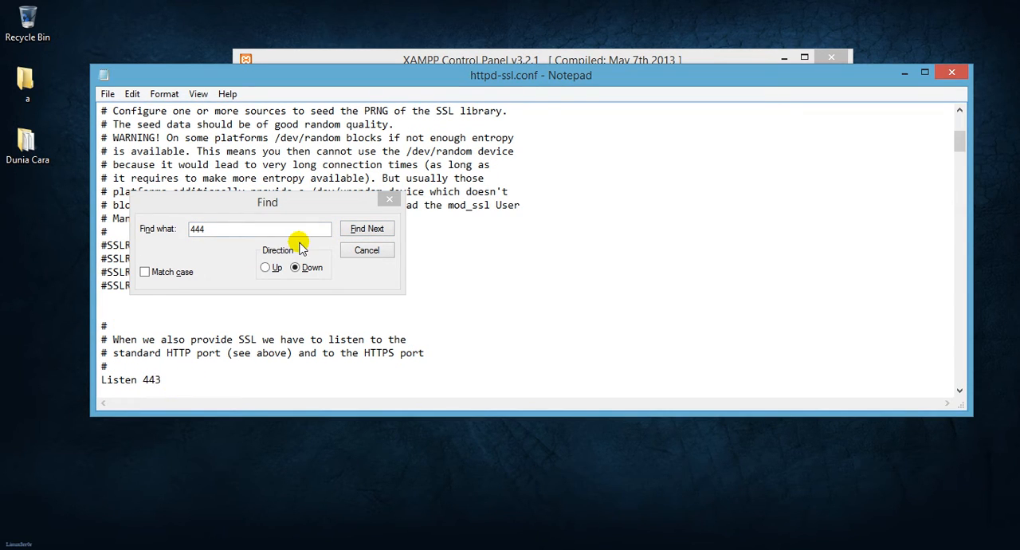
Step: Find the next 444 and set the VirtualHost _default_ port to 443
{"action": "left_click", "coordinate": [366, 228]}
{"action": "left_click", "coordinate": [260, 380]}
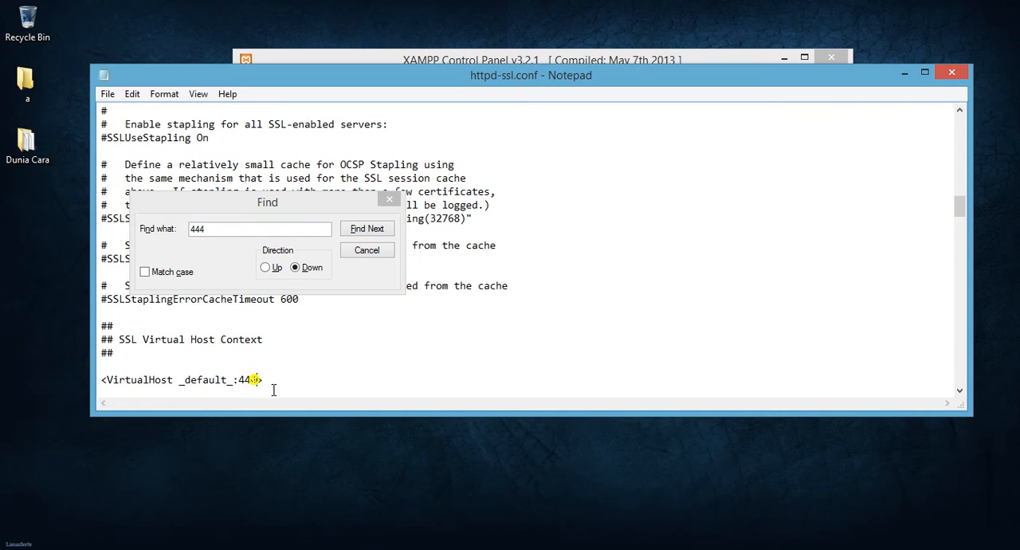
{"action": "key", "text": "BackSpace"}
{"action": "type", "text": "3"}
{"action": "left_click", "coordinate": [367, 228]}
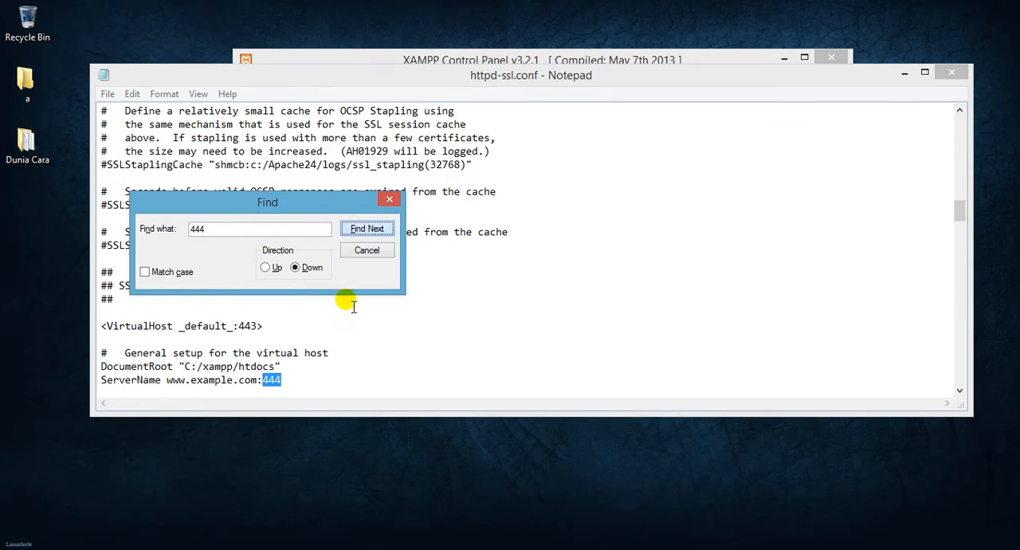
{"action": "left_click", "coordinate": [292, 391]}
{"action": "key", "text": "BackSpace"}
{"action": "type", "text": "3"}
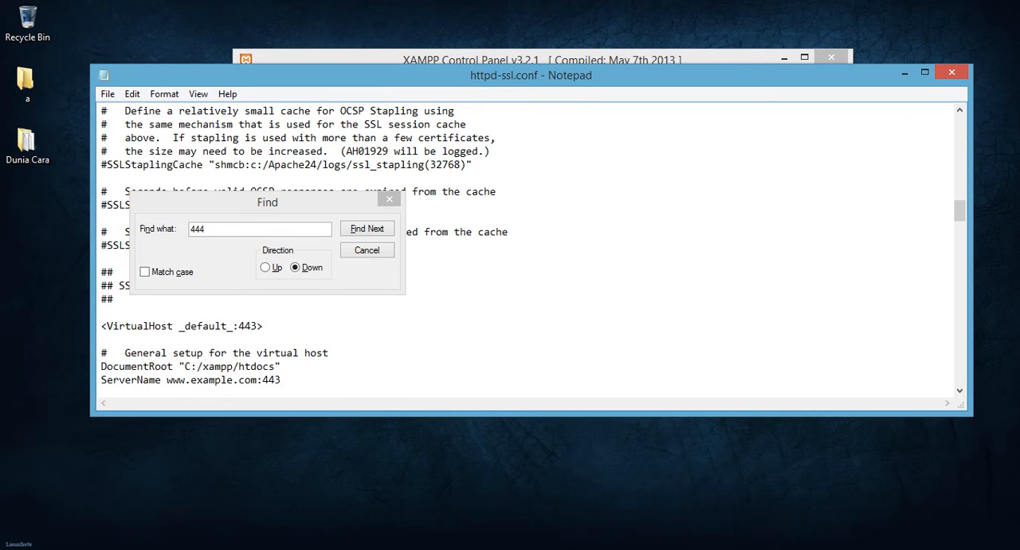
{"action": "left_click", "coordinate": [389, 199]}
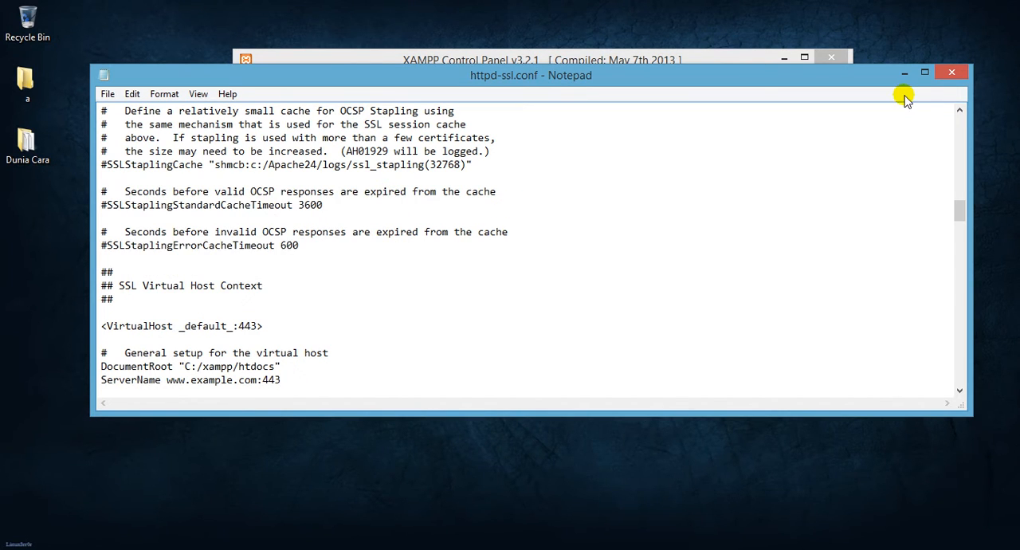
Step: Close httpd-ssl.conf with its changes saved, and try to restart the Apache module
{"action": "left_click", "coordinate": [947, 78]}
{"action": "left_click", "coordinate": [483, 289]}
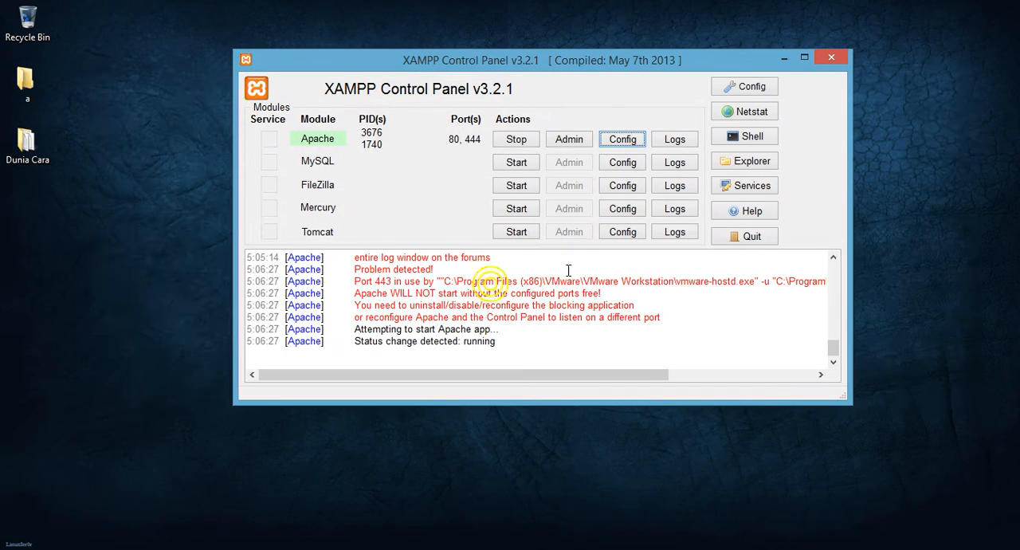
{"action": "left_click", "coordinate": [516, 144]}
{"action": "left_click", "coordinate": [532, 137]}
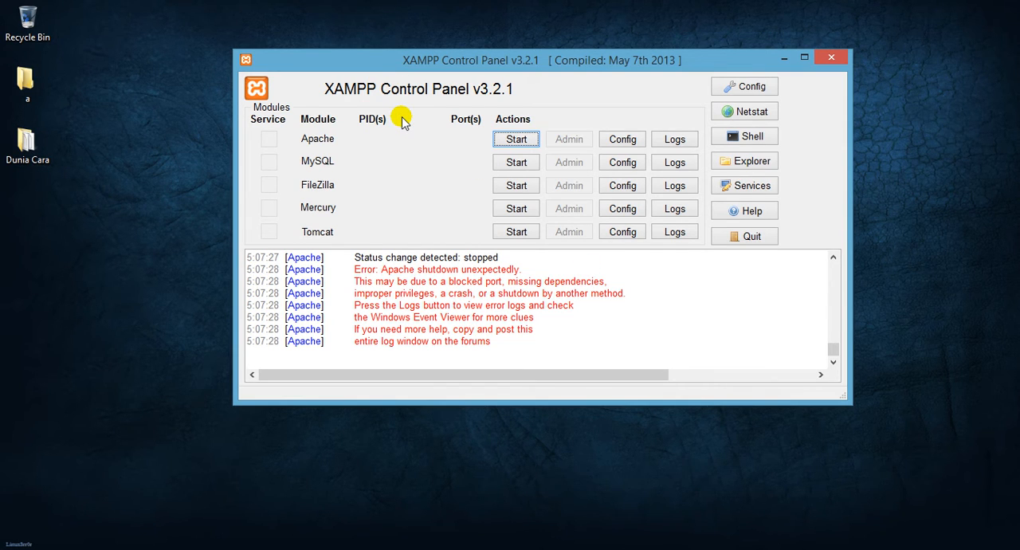
Step: Search the computer for vmware and switch to VMware Workstation
{"action": "mouse_move", "coordinate": [1016, 8]}
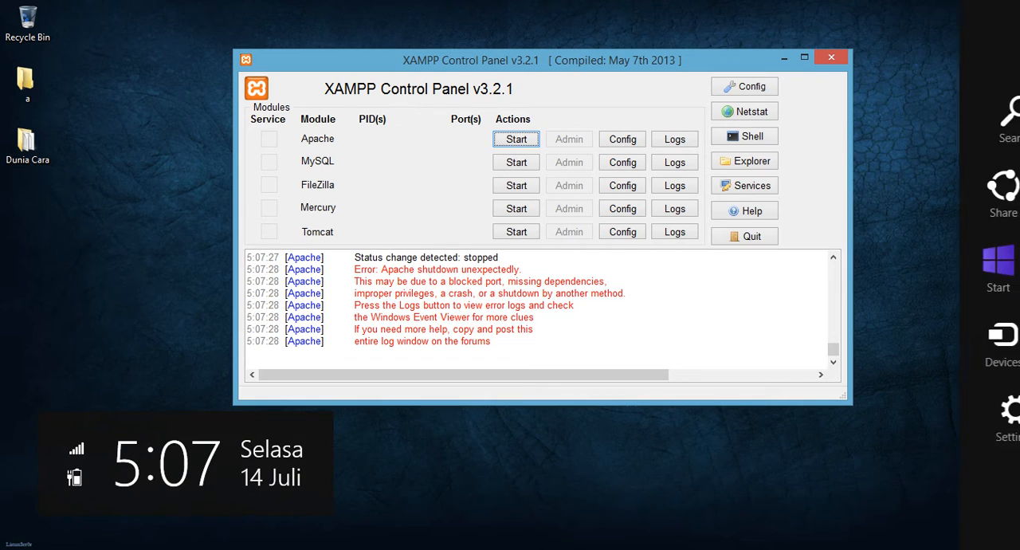
{"action": "left_click", "coordinate": [1006, 120]}
{"action": "type", "text": "mware Workstation"}
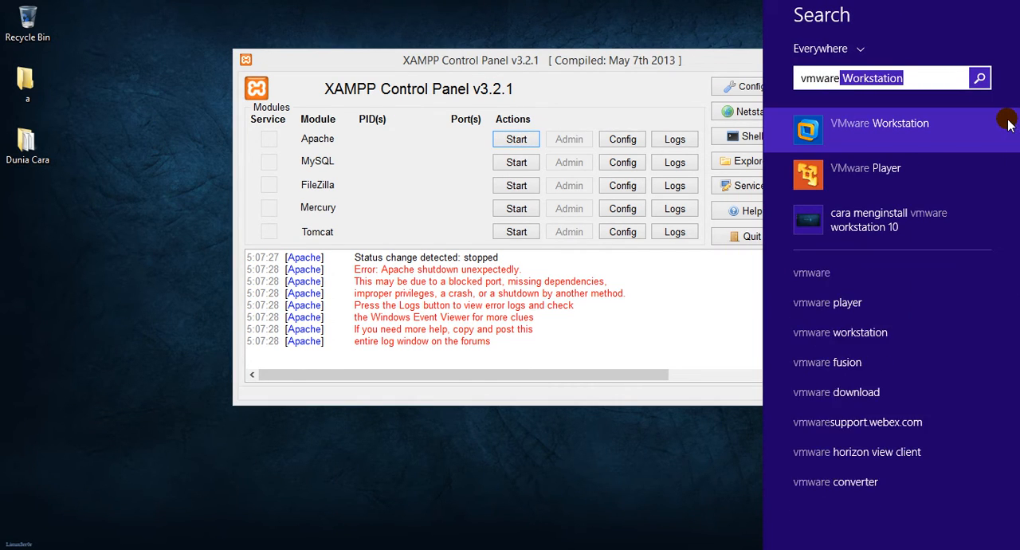
{"action": "left_click", "coordinate": [822, 134]}
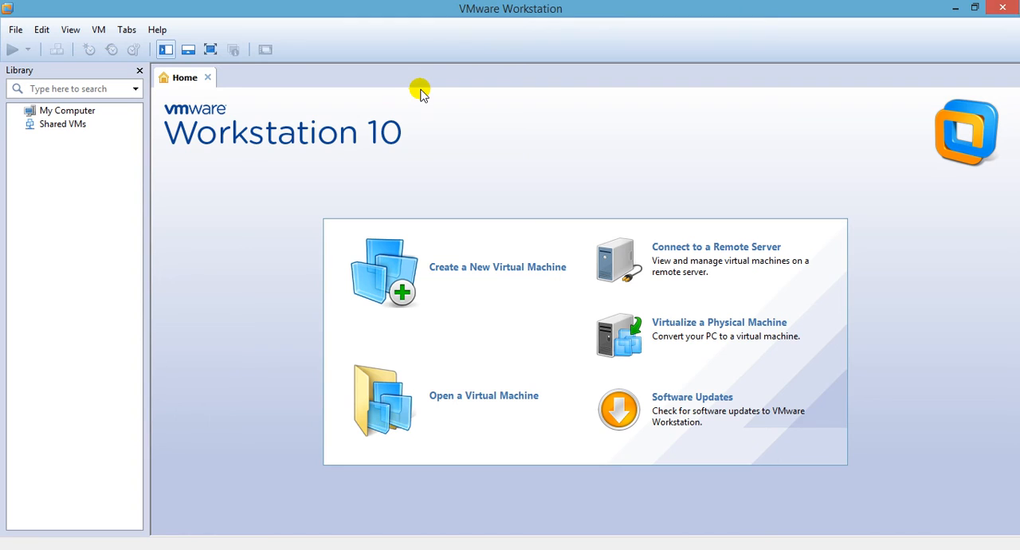
Step: Open the Shared VMs preferences, unlock the server settings, and disable virtual machine sharing
{"action": "left_click", "coordinate": [40, 32]}
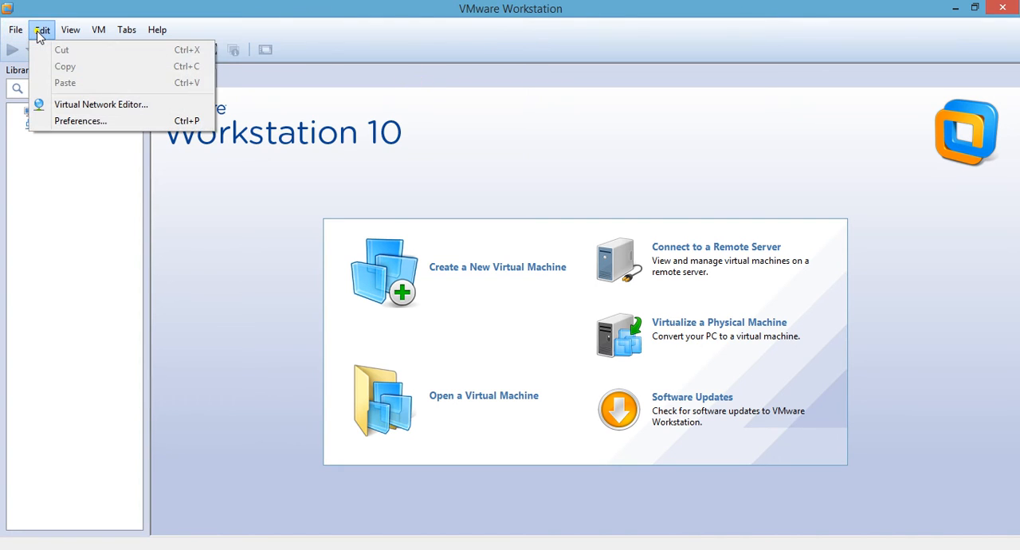
{"action": "left_click", "coordinate": [99, 122]}
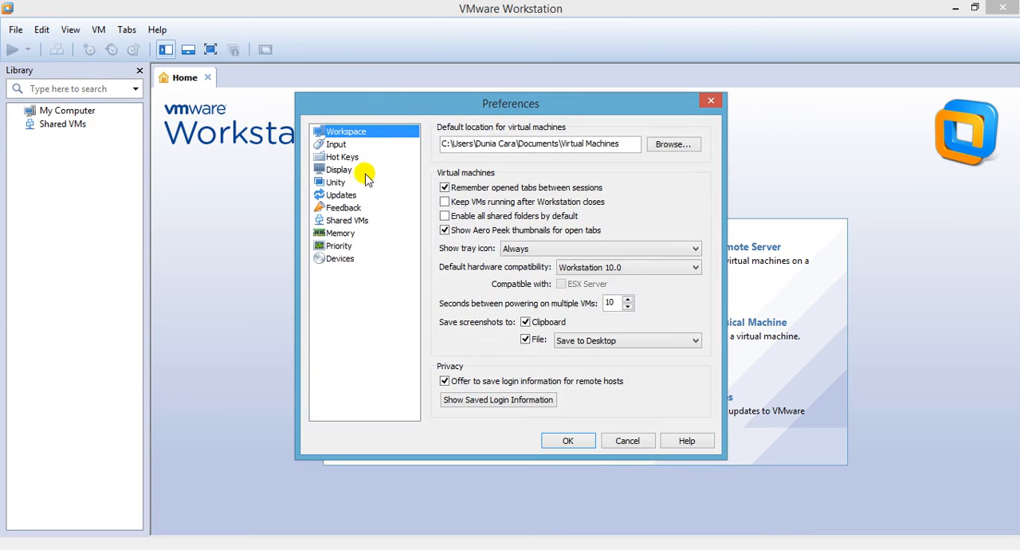
{"action": "left_click_drag", "start_coordinate": [496, 99], "coordinate": [536, 84]}
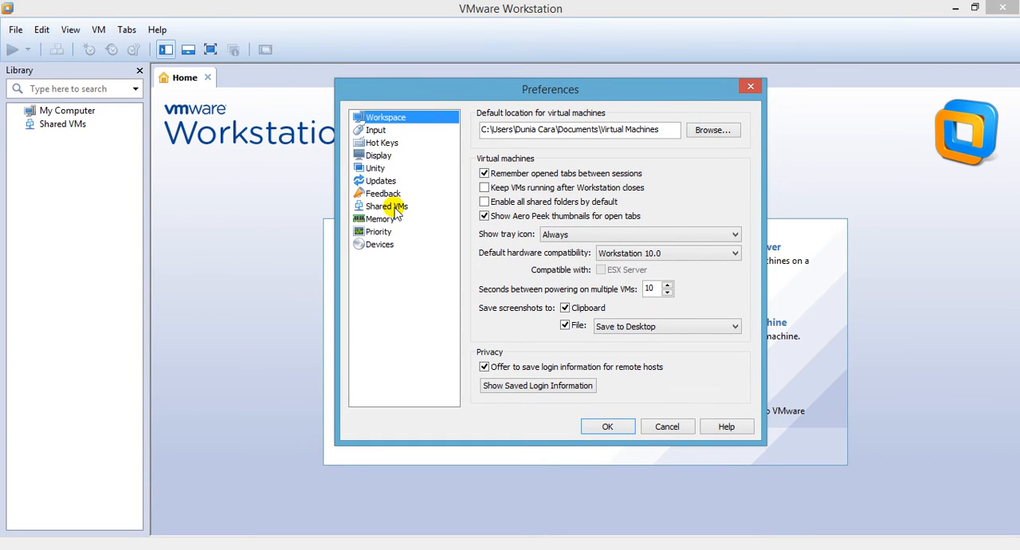
{"action": "left_click", "coordinate": [390, 206]}
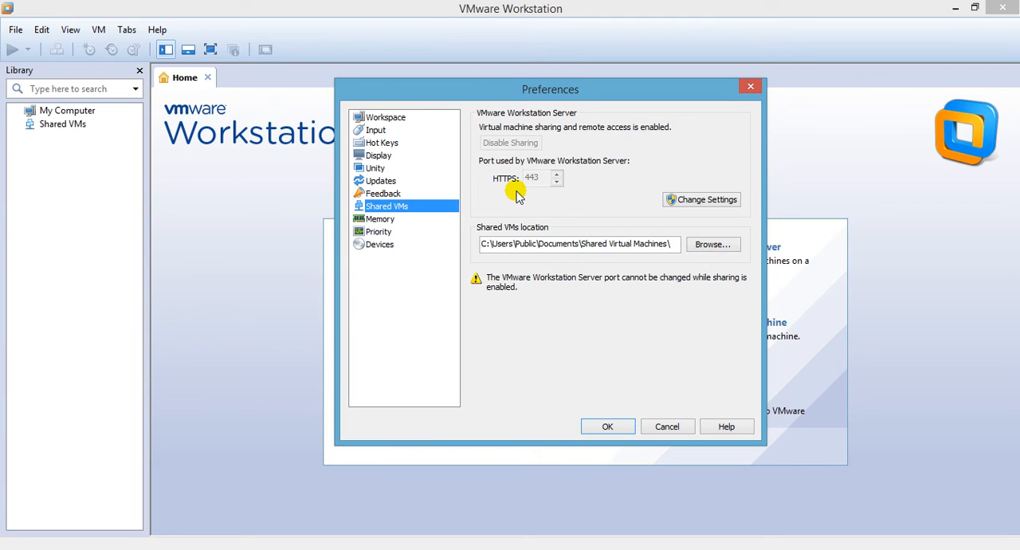
{"action": "left_click", "coordinate": [714, 204]}
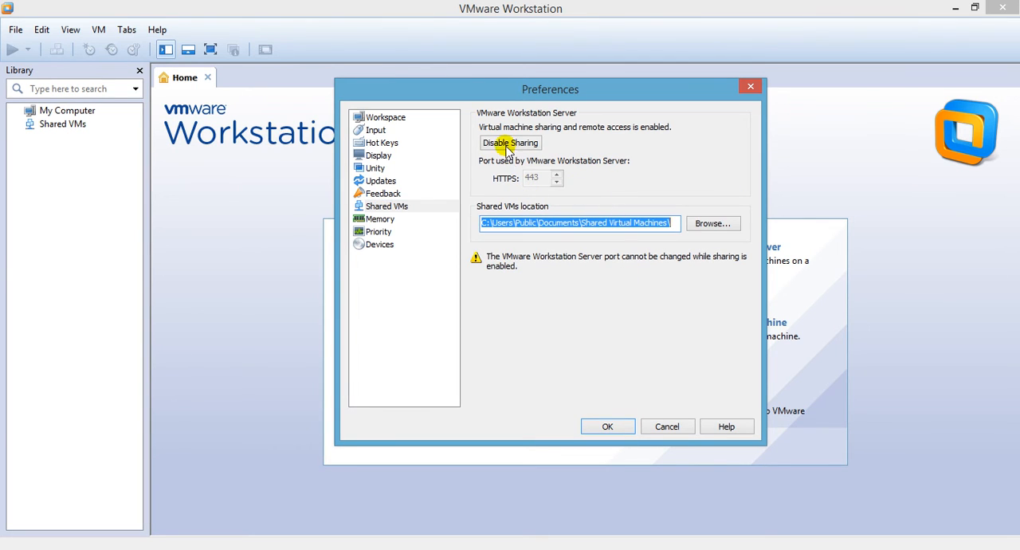
{"action": "left_click", "coordinate": [509, 145]}
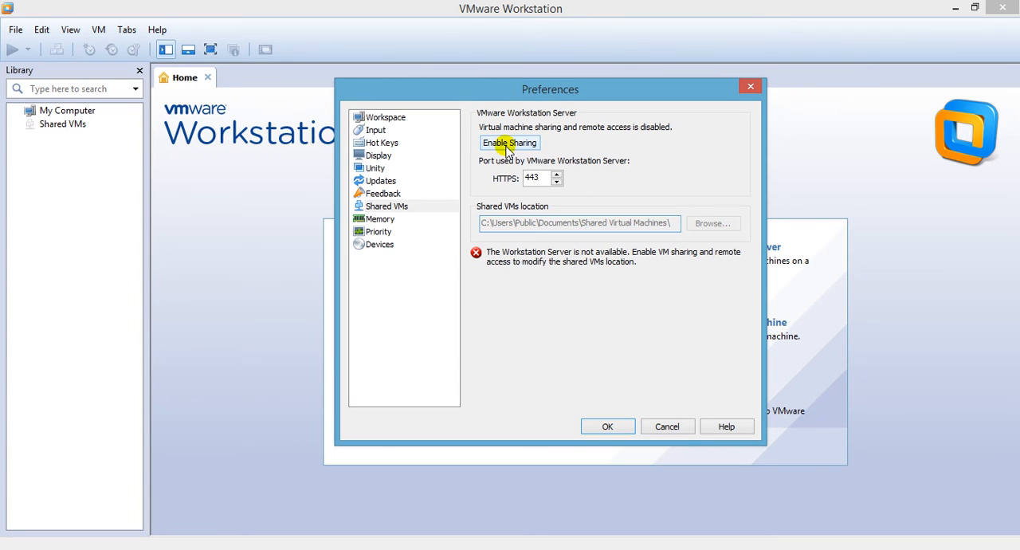
Step: Set the VMware Workstation Server HTTPS port to 444 and apply the preferences with sharing enabled again
{"action": "left_click", "coordinate": [541, 177]}
{"action": "key", "text": "BackSpace"}
{"action": "type", "text": "4"}
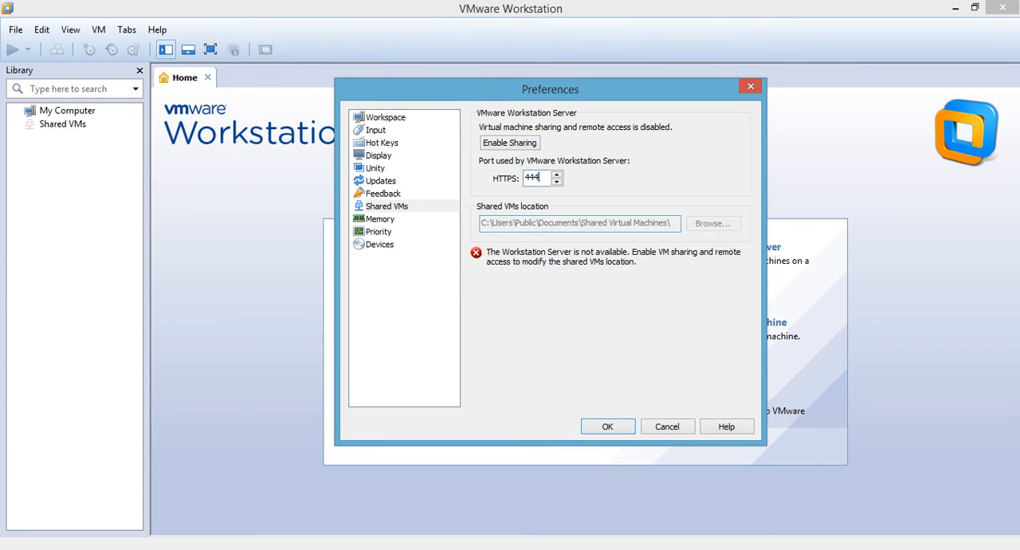
{"action": "left_click", "coordinate": [508, 146]}
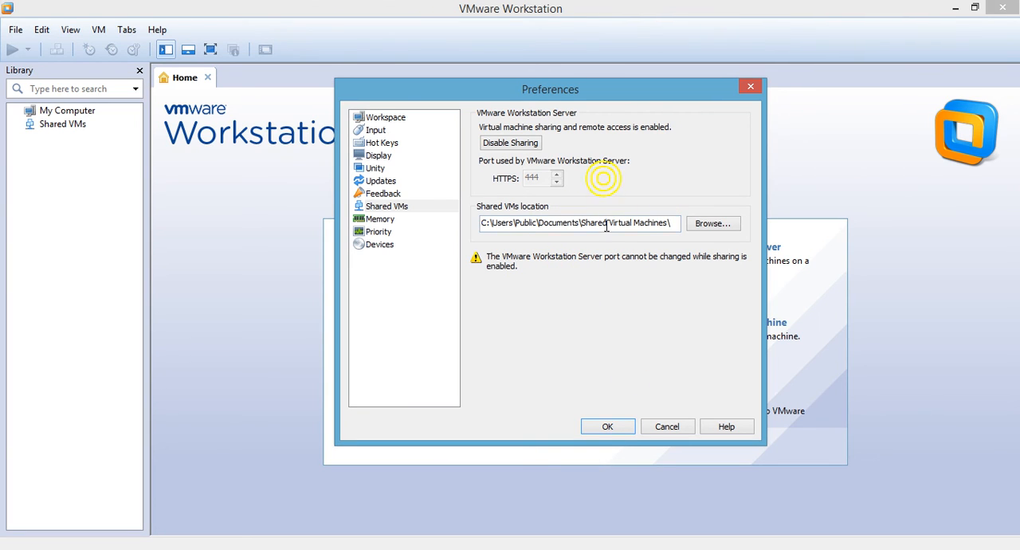
{"action": "left_click", "coordinate": [606, 431]}
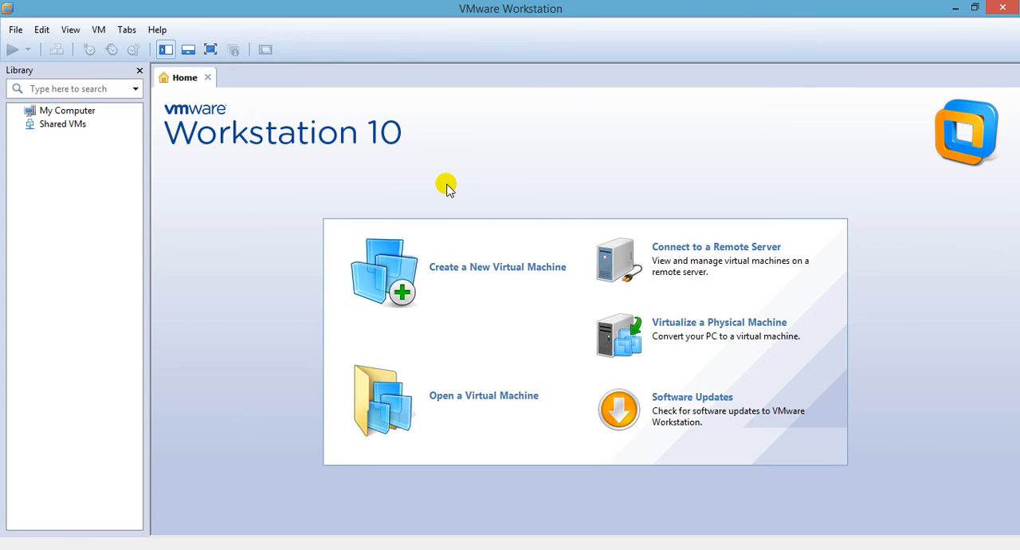
Step: Exit VMware Workstation, start the Apache module in XAMPP, and close the control panel
{"action": "left_click", "coordinate": [1002, 11]}
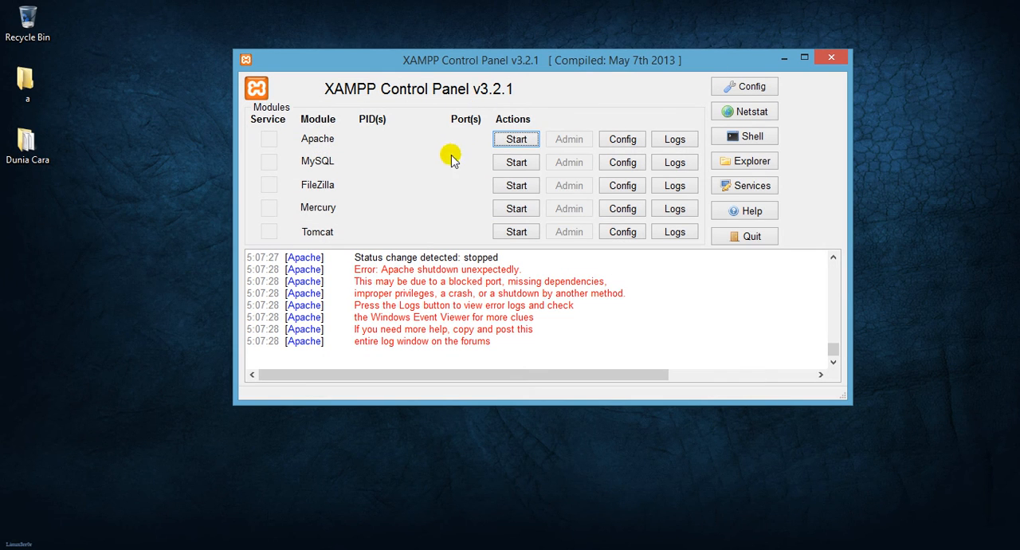
{"action": "left_click", "coordinate": [506, 137]}
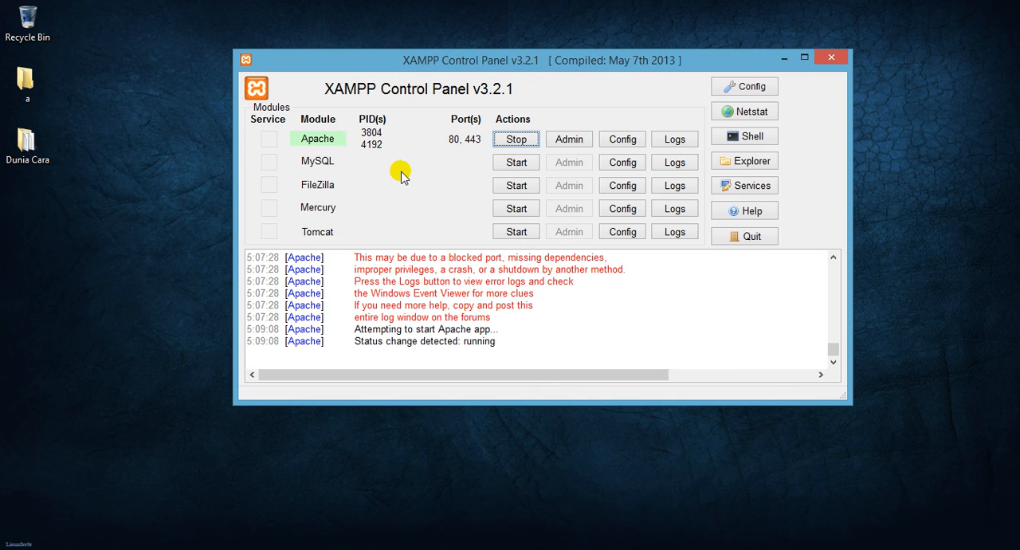
{"action": "left_click", "coordinate": [831, 57]}
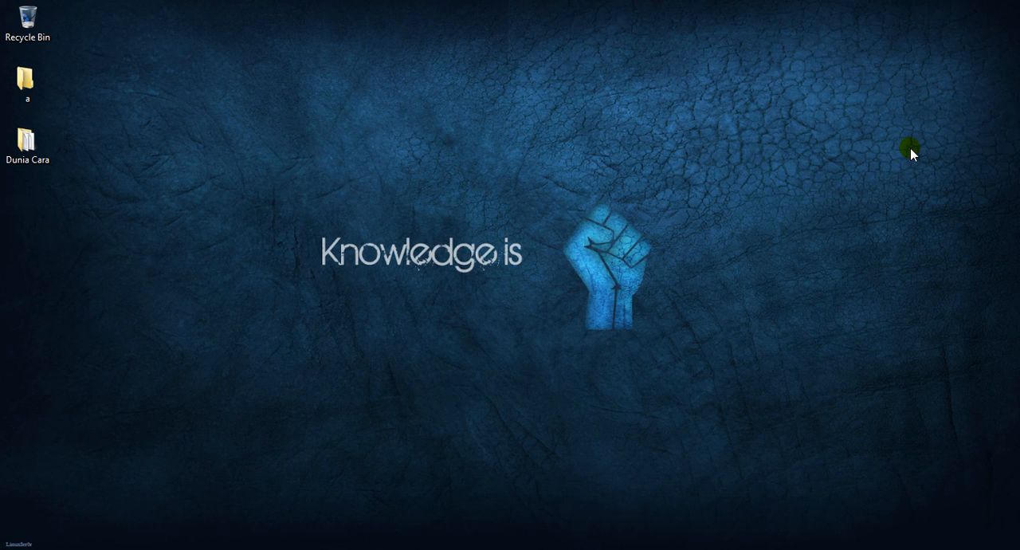